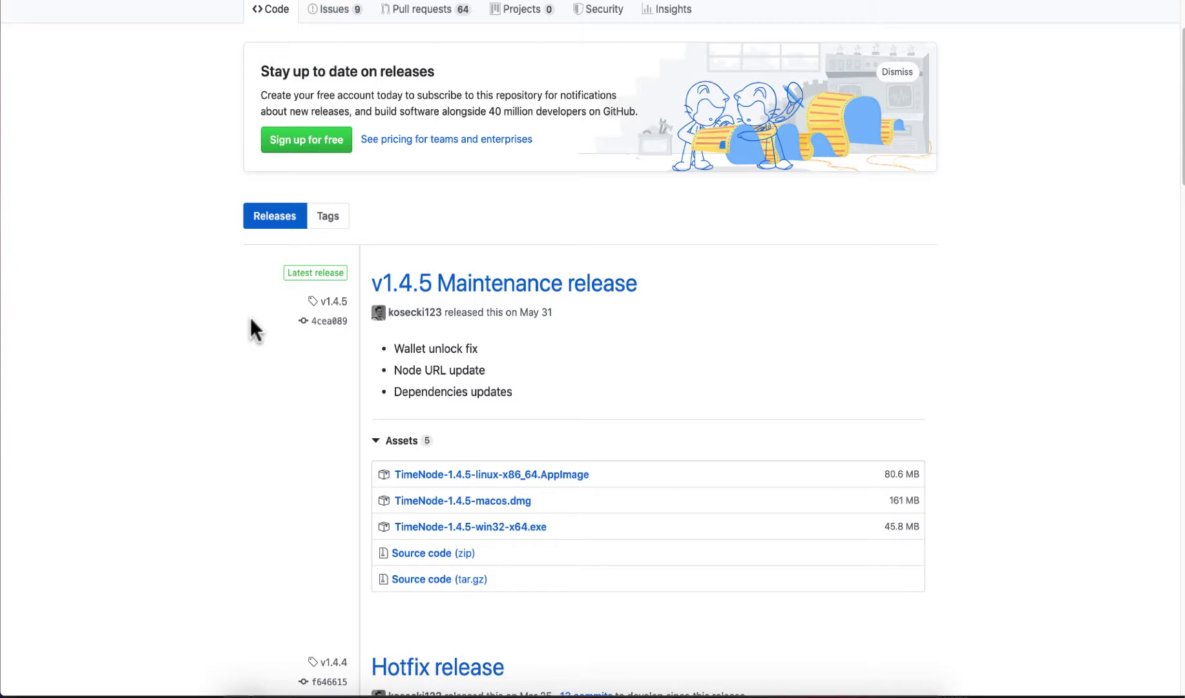
Step: Download TimeNode-1.4.5-macos.dmg and install TimeNode into Applications, replacing the existing copy
{"action": "left_click", "coordinate": [497, 507]}
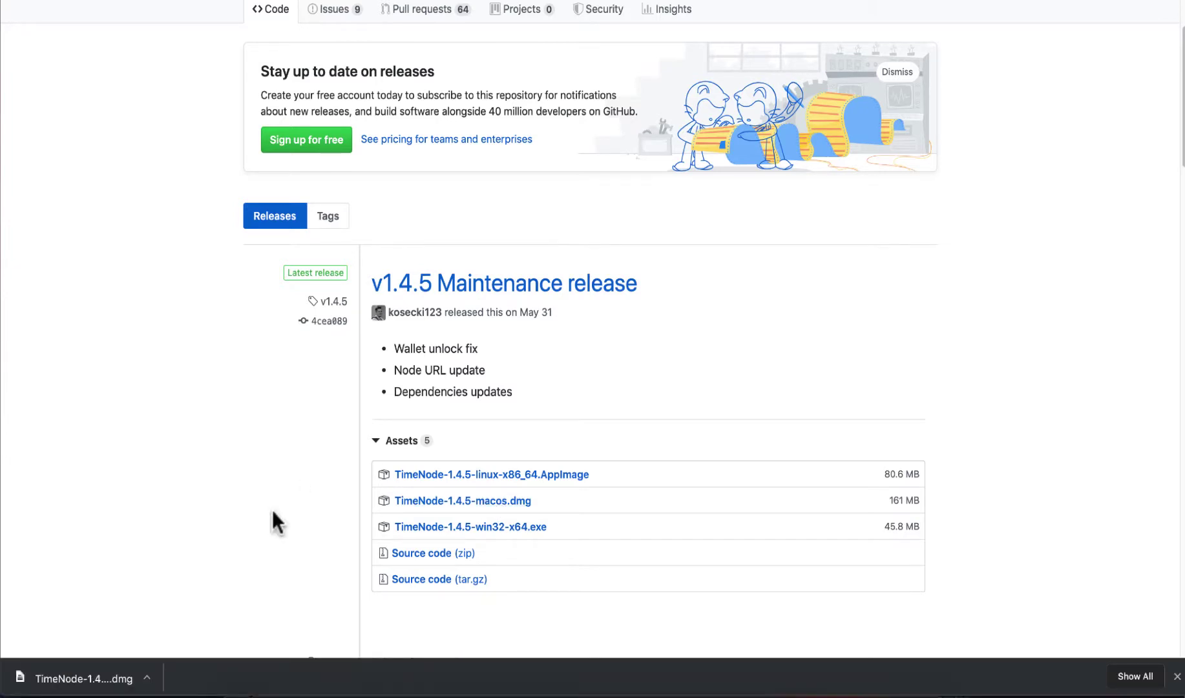
{"action": "left_click", "coordinate": [127, 672]}
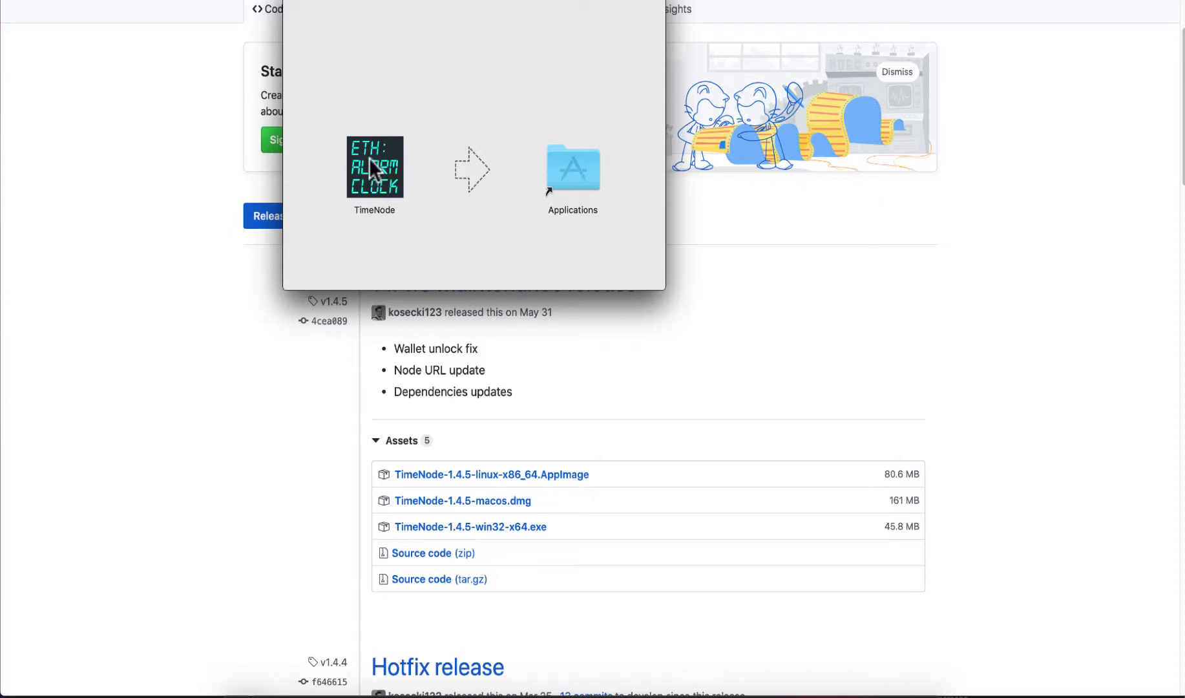
{"action": "left_click_drag", "start_coordinate": [369, 158], "coordinate": [564, 166]}
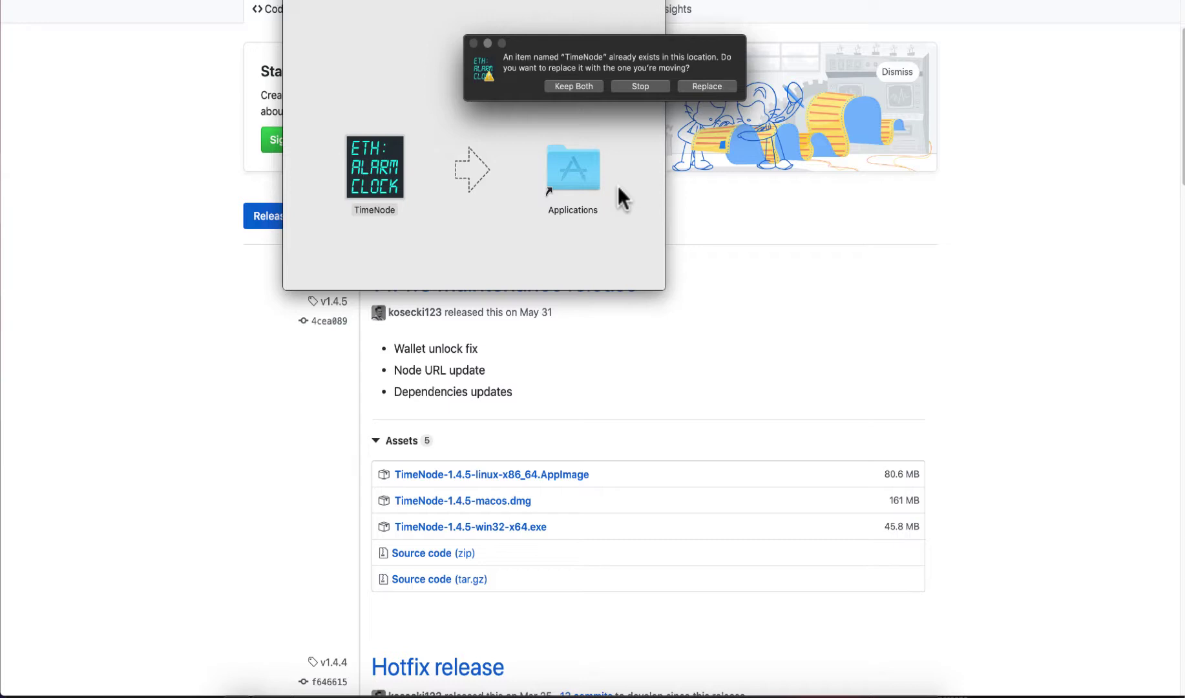
{"action": "left_click", "coordinate": [702, 85]}
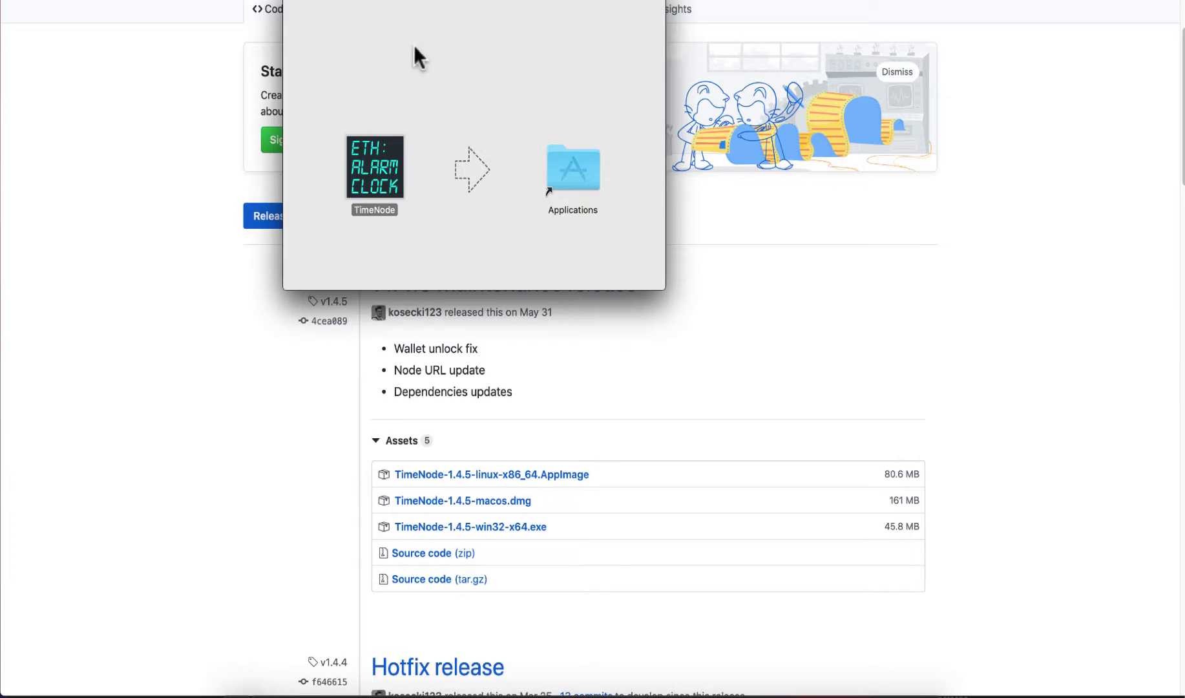
{"action": "left_click", "coordinate": [295, 7]}
Step: Launch the installed TimeNode app and allow it to open as an internet download
{"action": "key", "text": "super+space"}
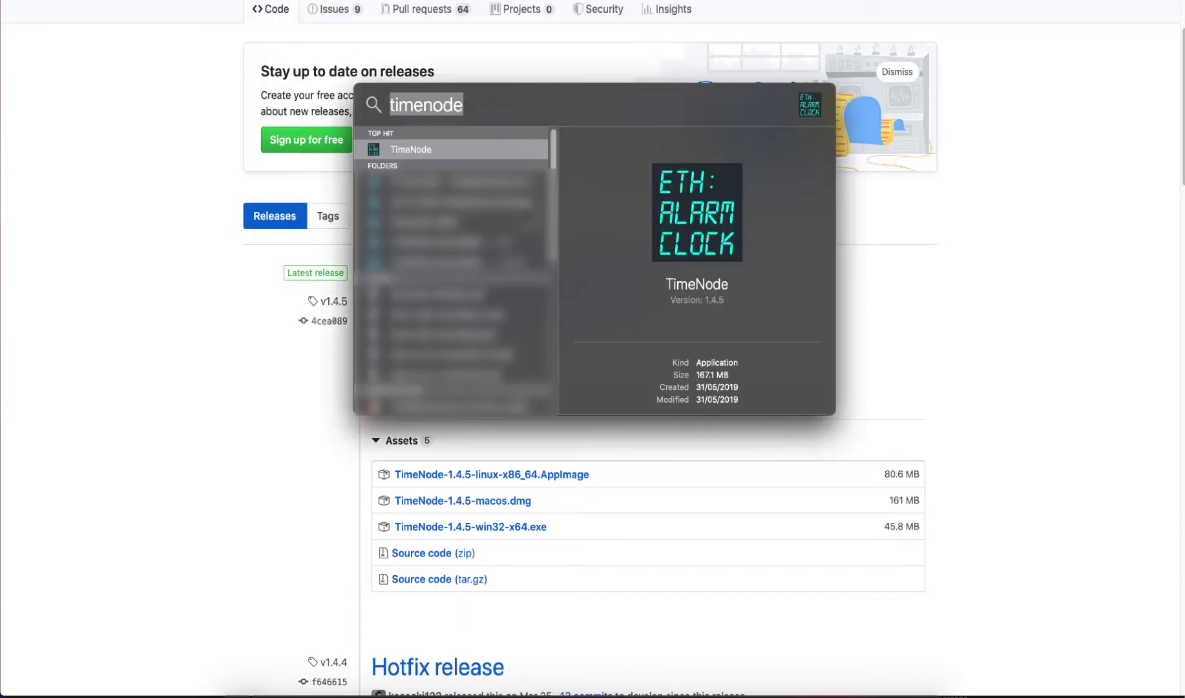
{"action": "double_click", "coordinate": [501, 148]}
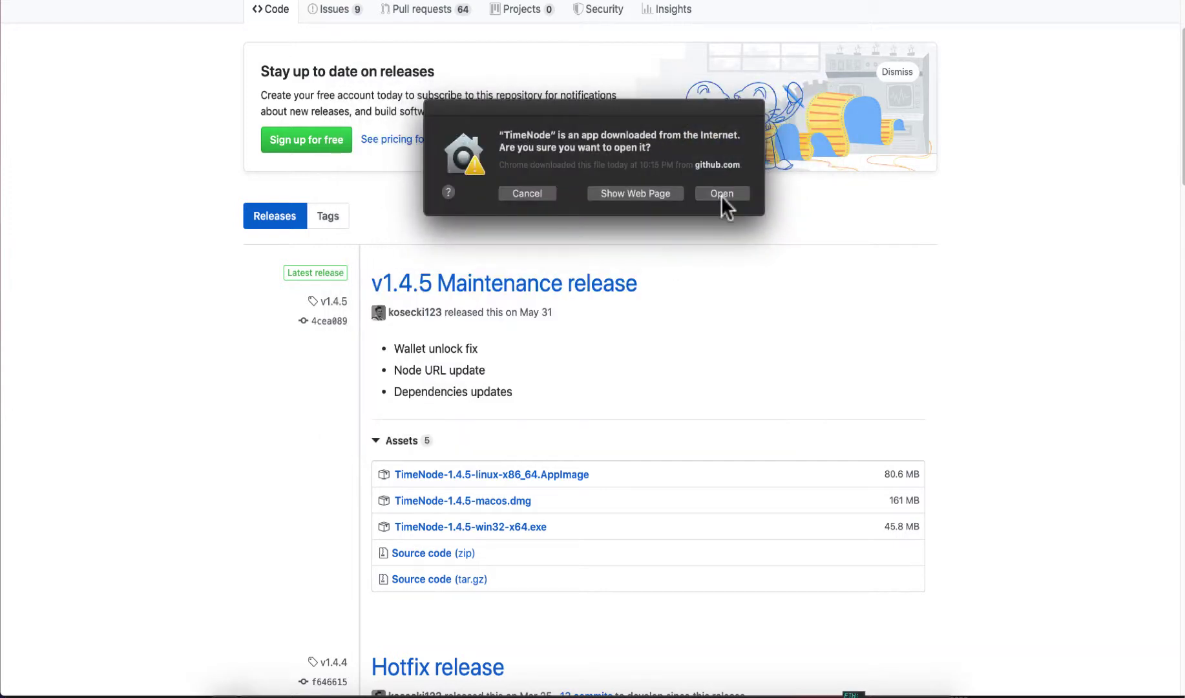
{"action": "left_click", "coordinate": [723, 194]}
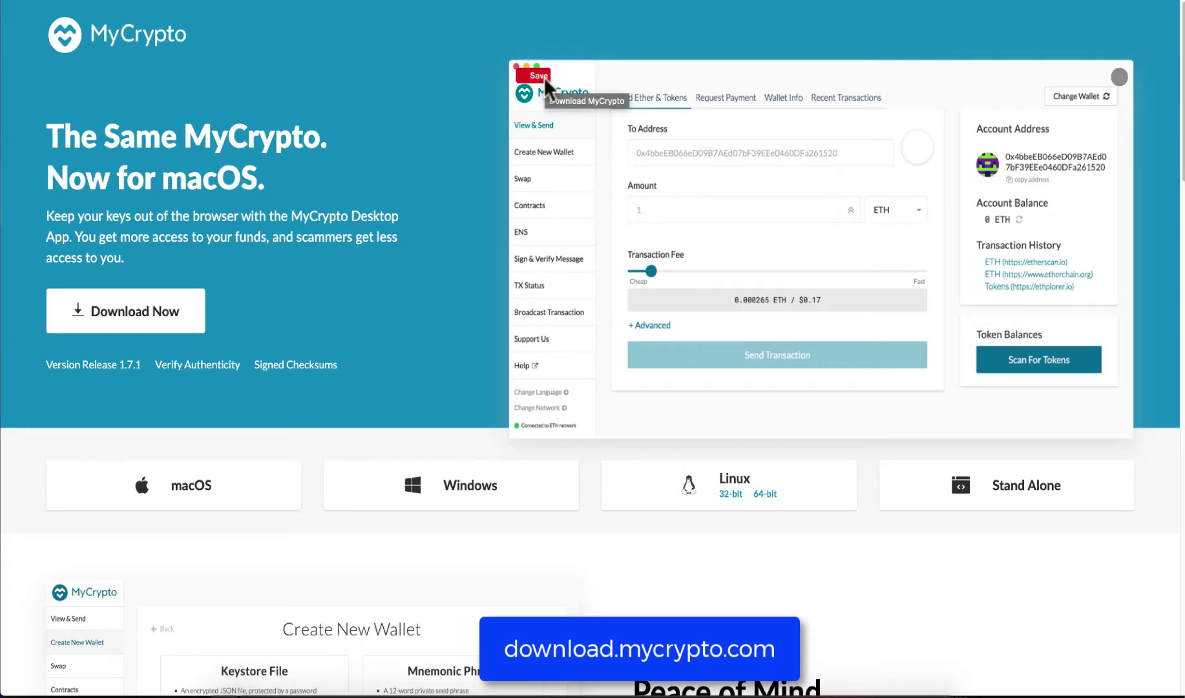
Step: Download the MyCrypto desktop app for macOS and install it into Applications, replacing the older copy
{"action": "left_click", "coordinate": [175, 305]}
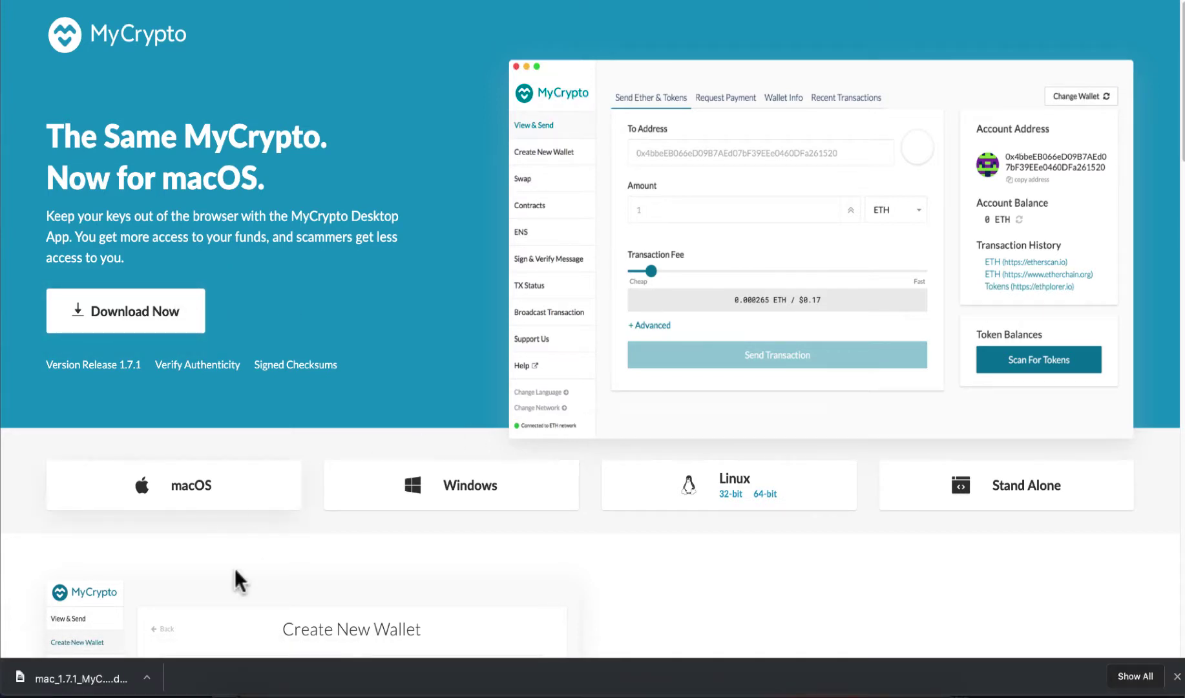
{"action": "left_click", "coordinate": [92, 679]}
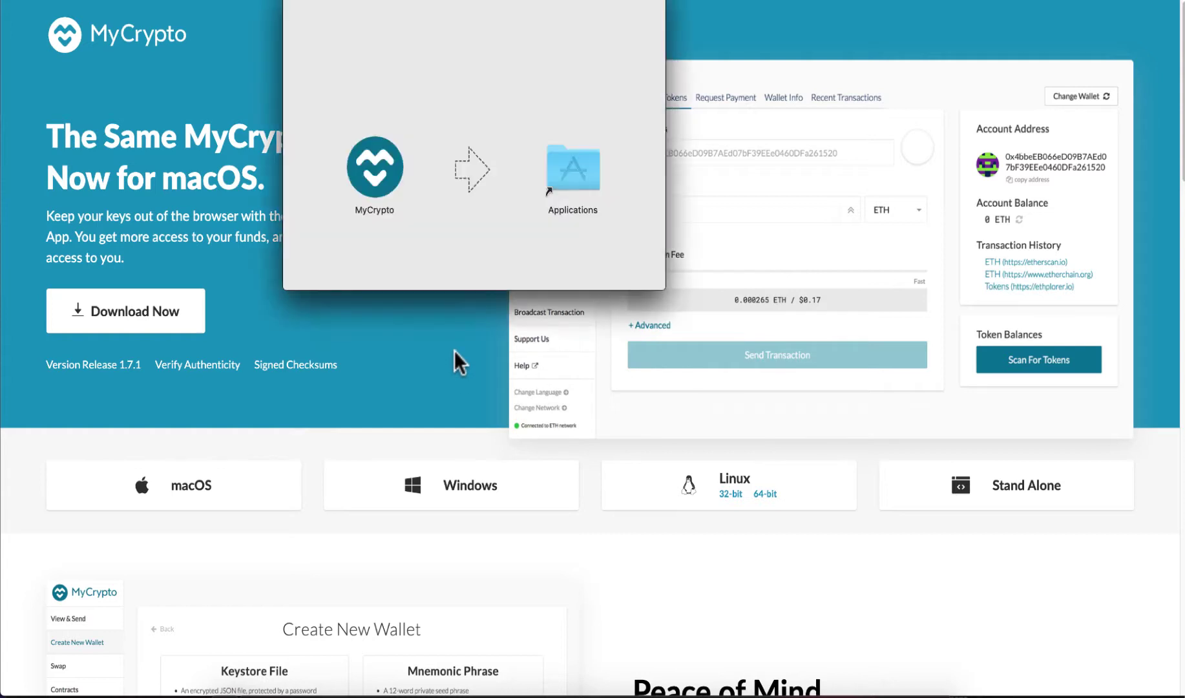
{"action": "left_click_drag", "start_coordinate": [402, 206], "coordinate": [601, 202]}
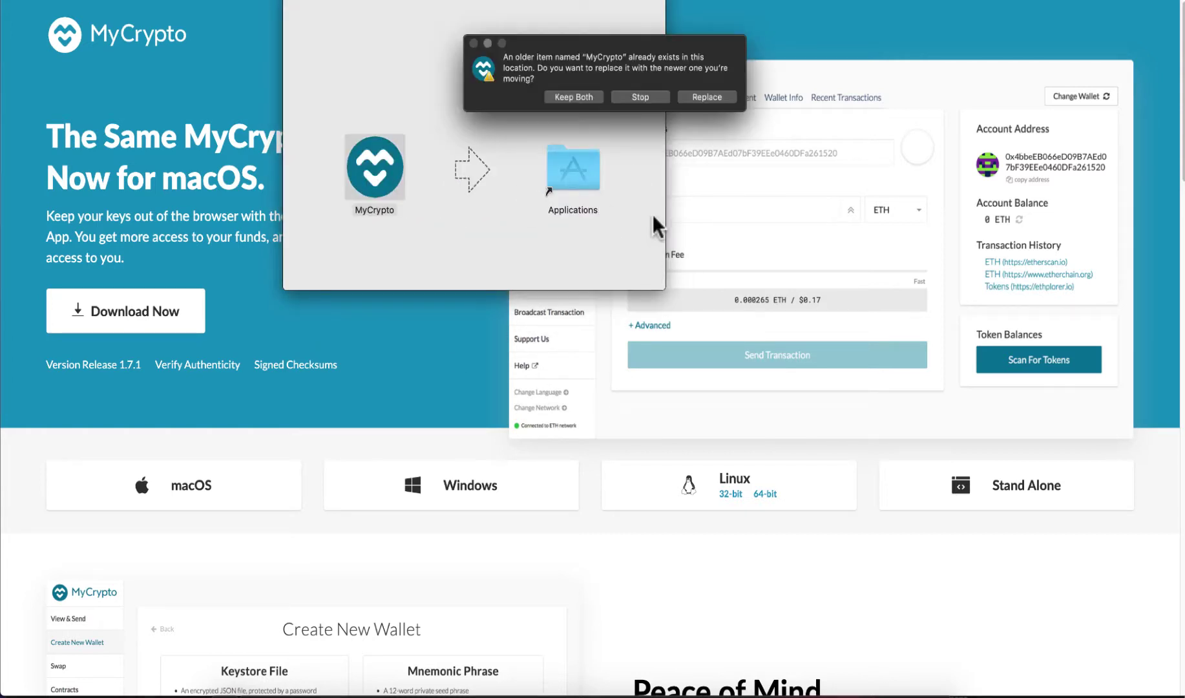
{"action": "left_click", "coordinate": [707, 97]}
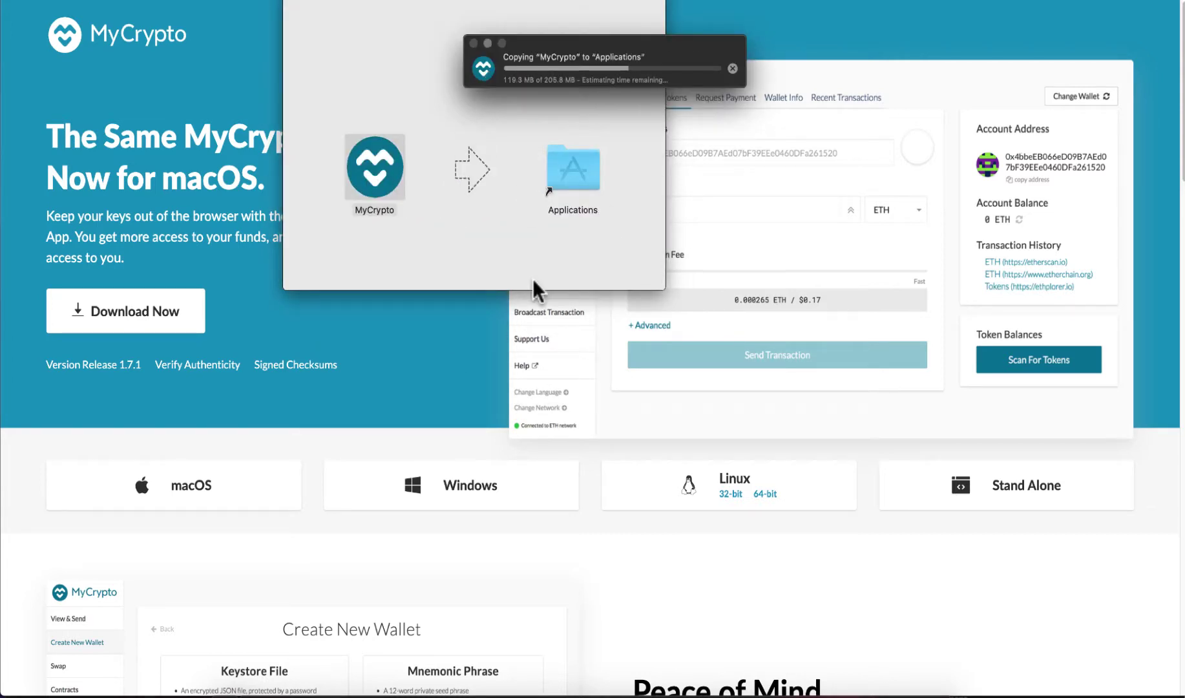
{"action": "left_click", "coordinate": [292, 3]}
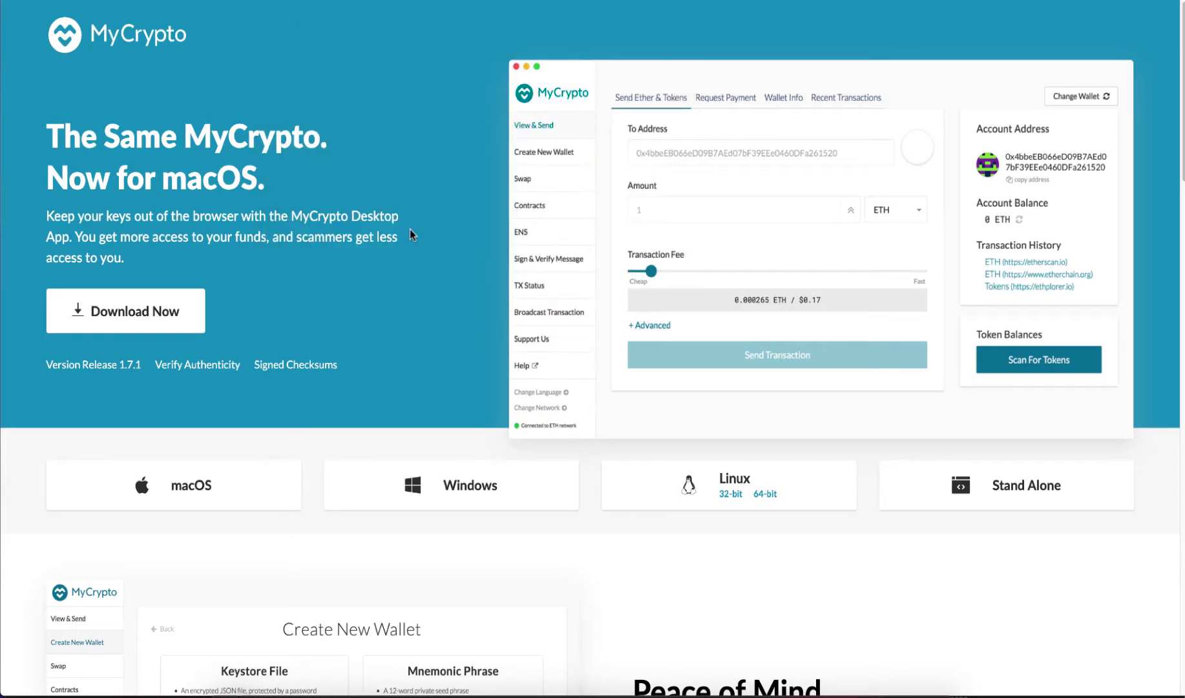
Step: Find the MyCrypto desktop app by searching for "mycry" and launch it
{"action": "key", "text": "super+space"}
{"action": "type", "text": "my"}
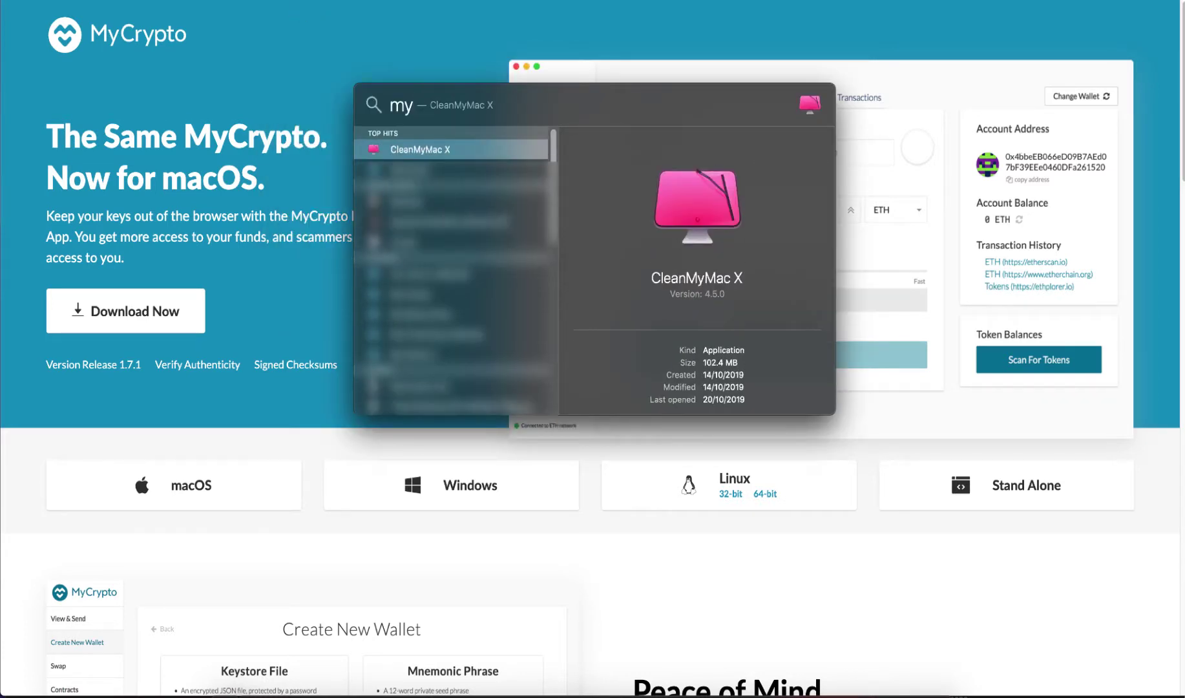
{"action": "type", "text": "cry"}
{"action": "key", "text": "Return"}
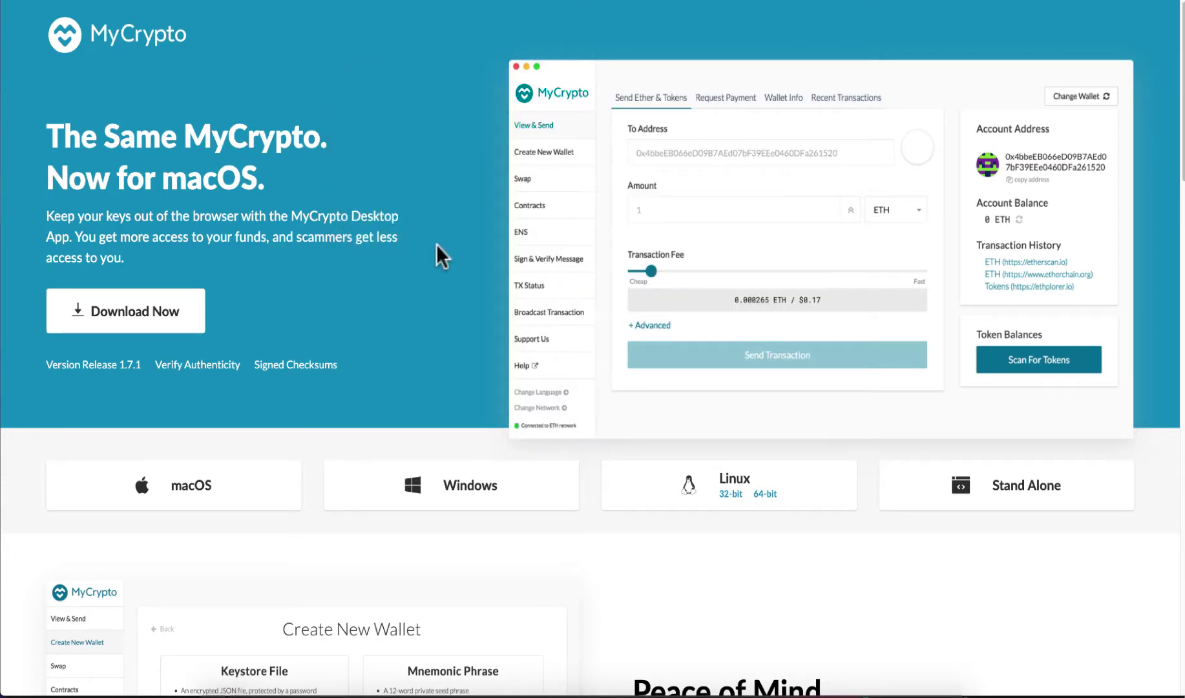
{"action": "left_click", "coordinate": [710, 211]}
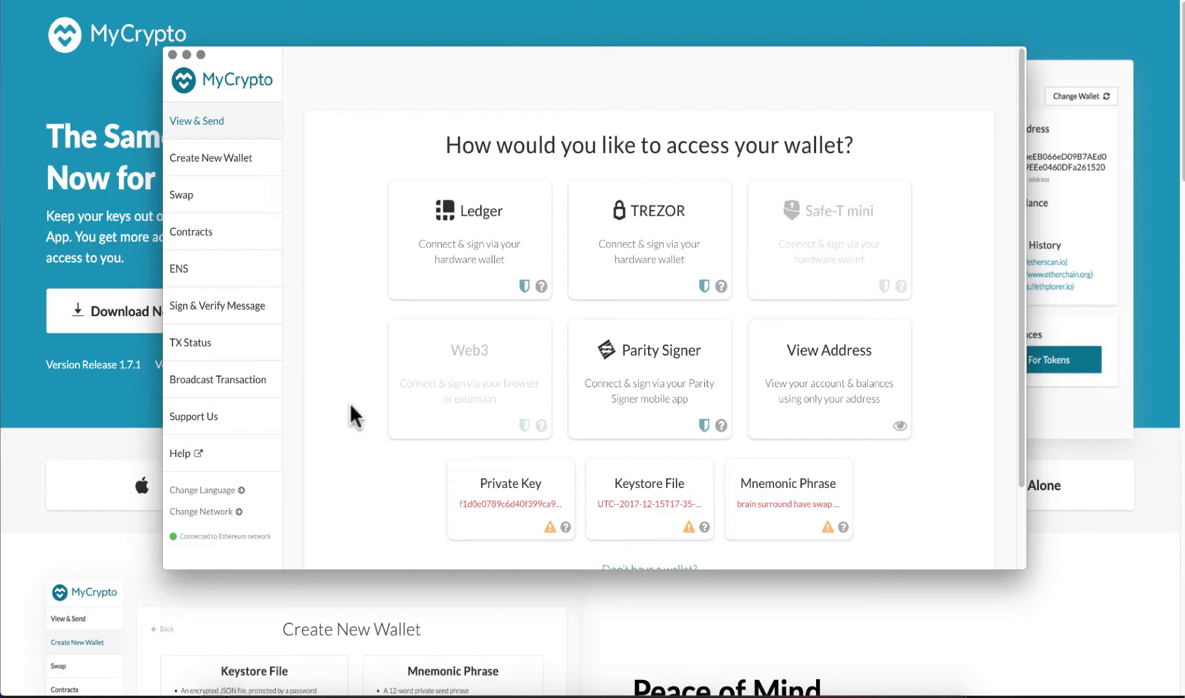
Step: Start generating a new wallet in MyCrypto, choosing the keystore file type
{"action": "left_click", "coordinate": [237, 167]}
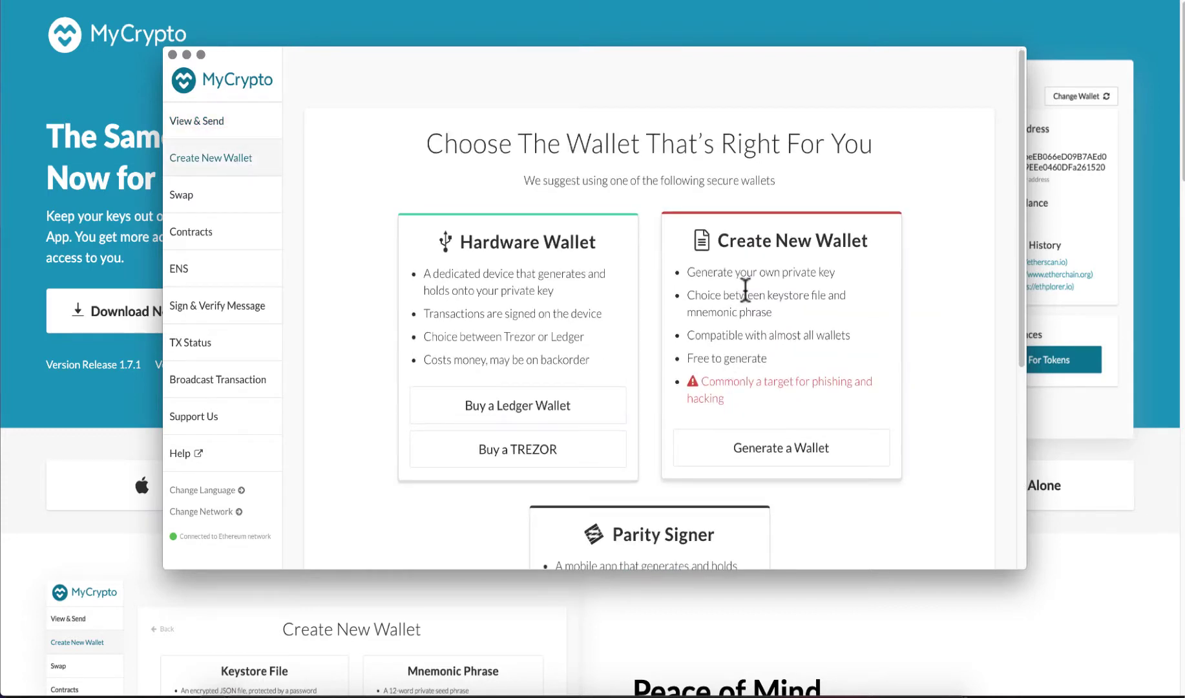
{"action": "left_click", "coordinate": [829, 456]}
{"action": "scroll", "coordinate": [811, 393], "scroll_direction": "down", "scroll_amount": 2}
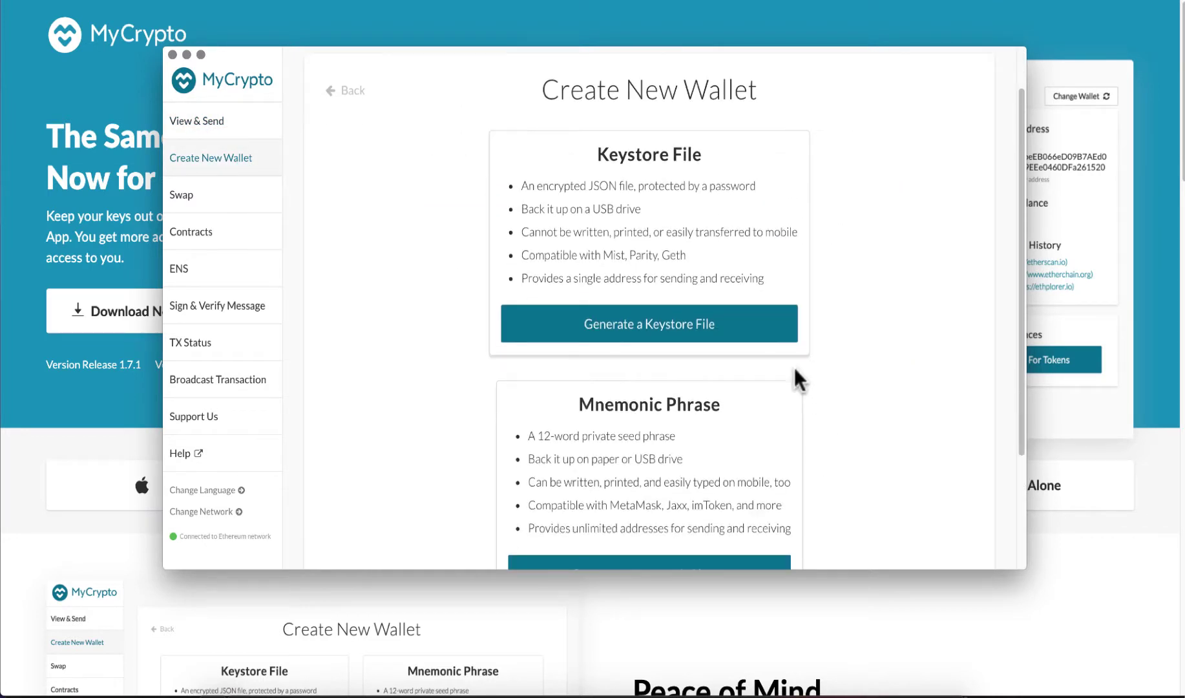
{"action": "left_click", "coordinate": [757, 331]}
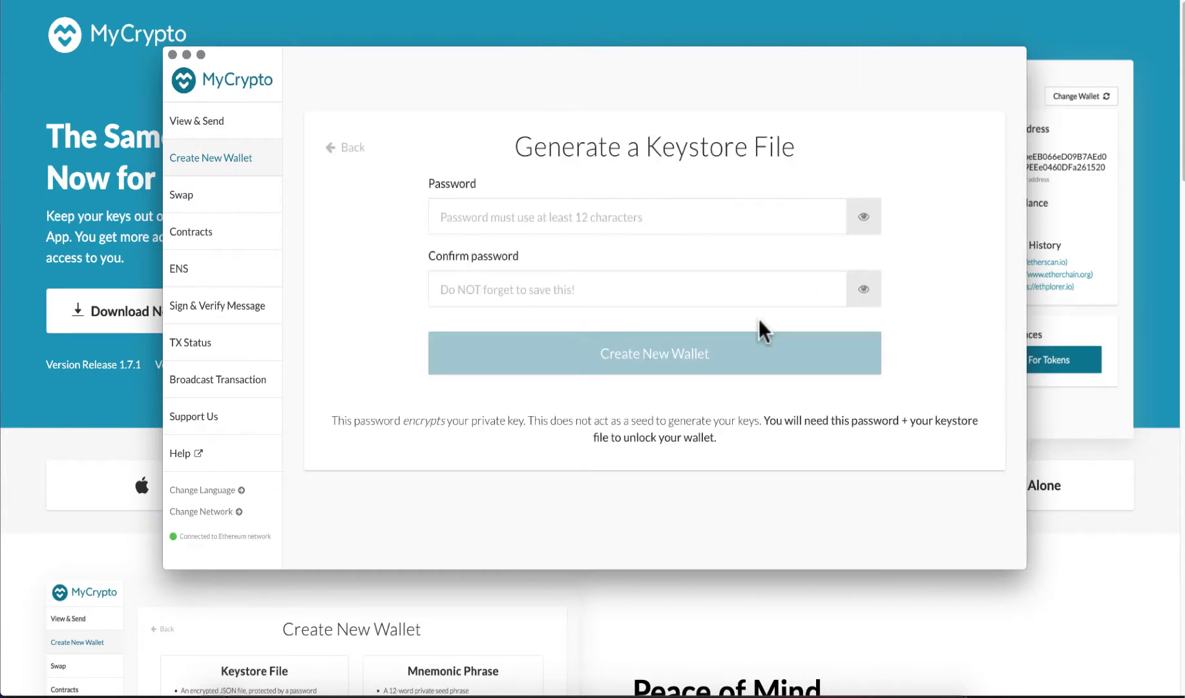
Step: Enter and confirm the keystore password, and create the new wallet
{"action": "left_click", "coordinate": [752, 218]}
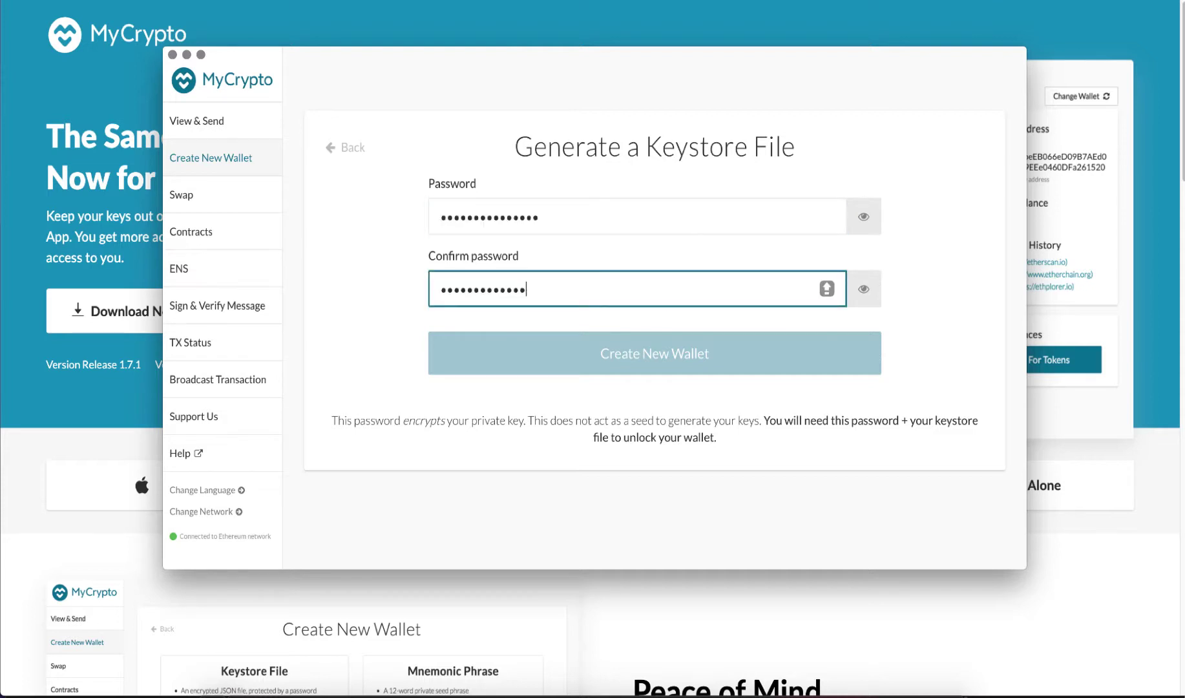
{"action": "type", "text": "••"}
{"action": "key", "text": "Return"}
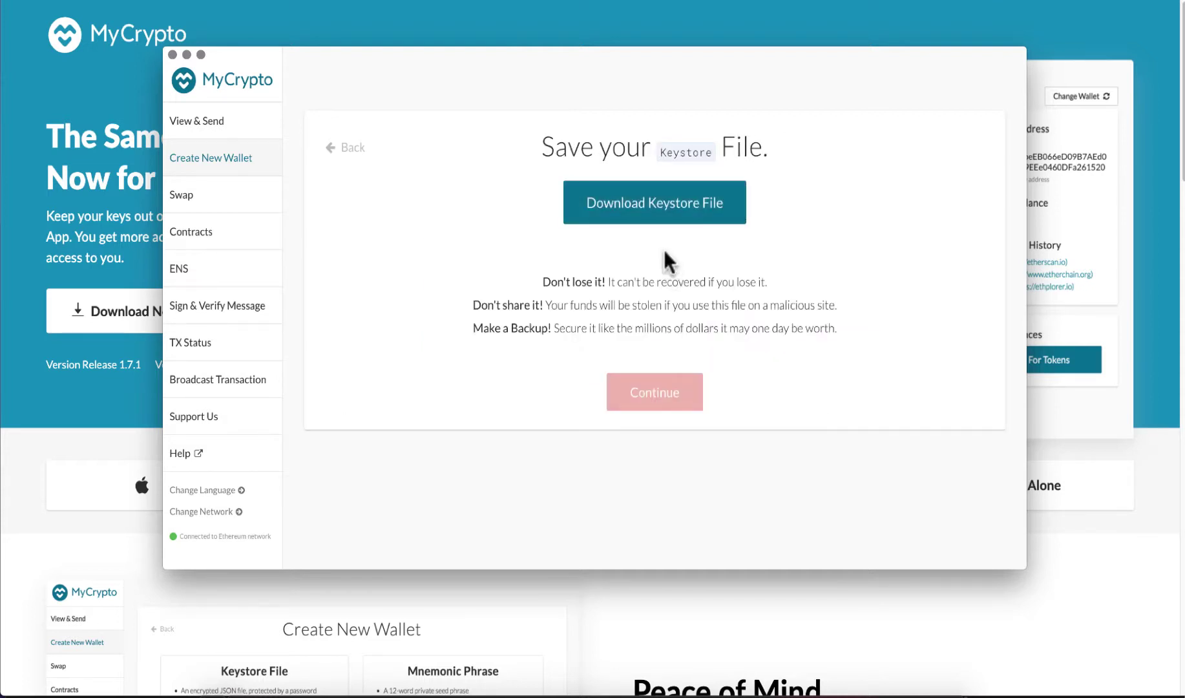
Step: Save the keystore file to Downloads and continue to the private key and paper wallet page
{"action": "left_click", "coordinate": [654, 203]}
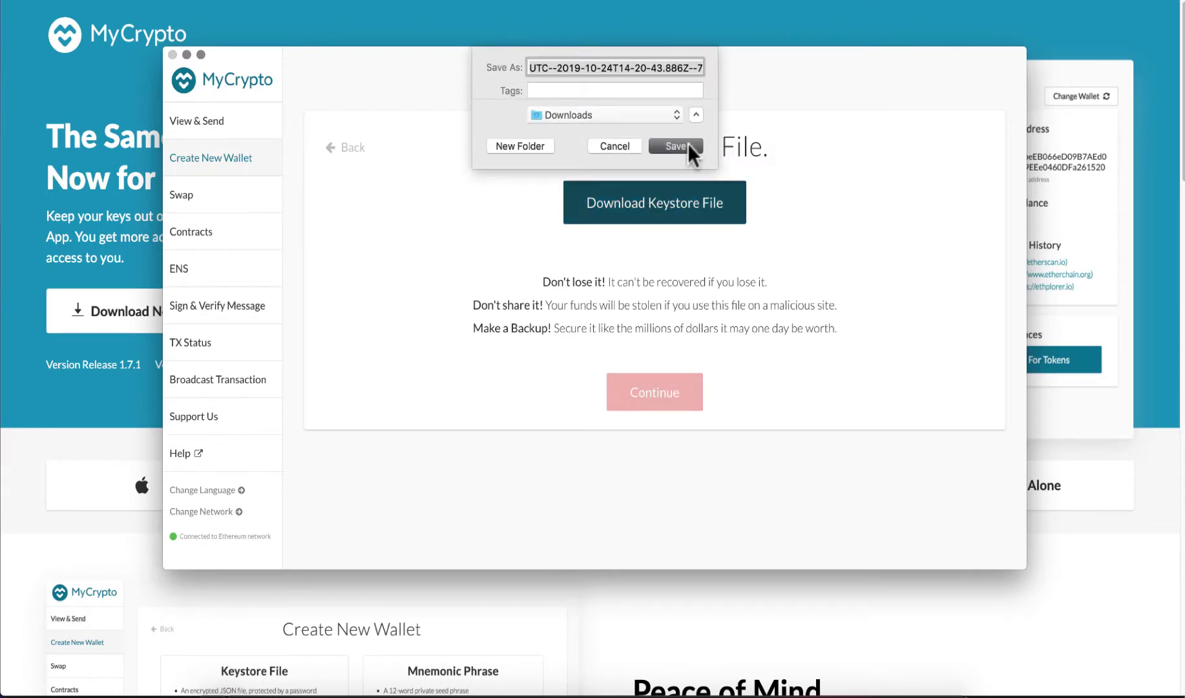
{"action": "left_click", "coordinate": [688, 145]}
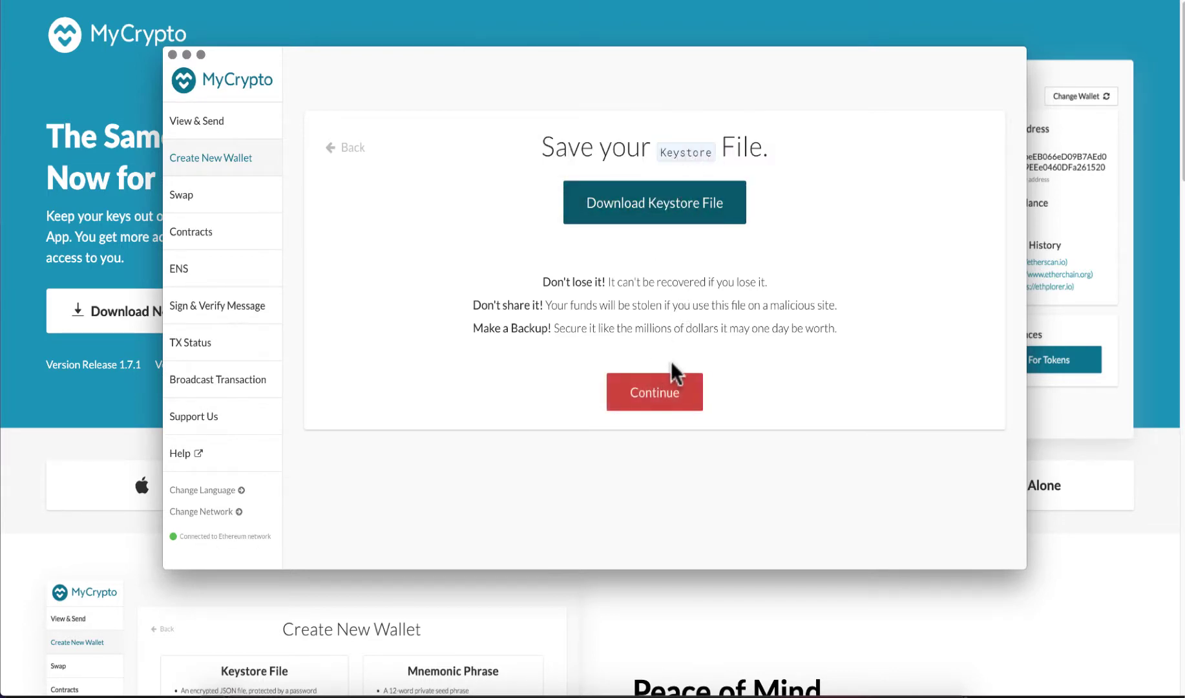
{"action": "left_click", "coordinate": [666, 388]}
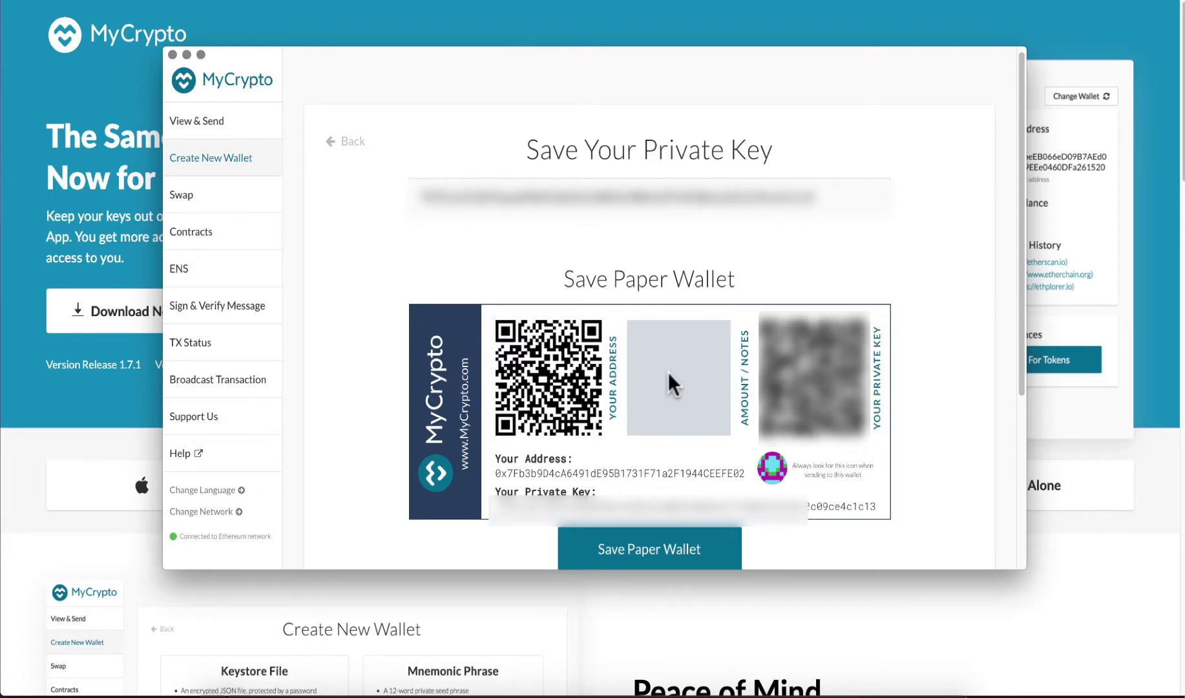
{"action": "scroll", "coordinate": [669, 374], "scroll_direction": "down", "scroll_amount": 1}
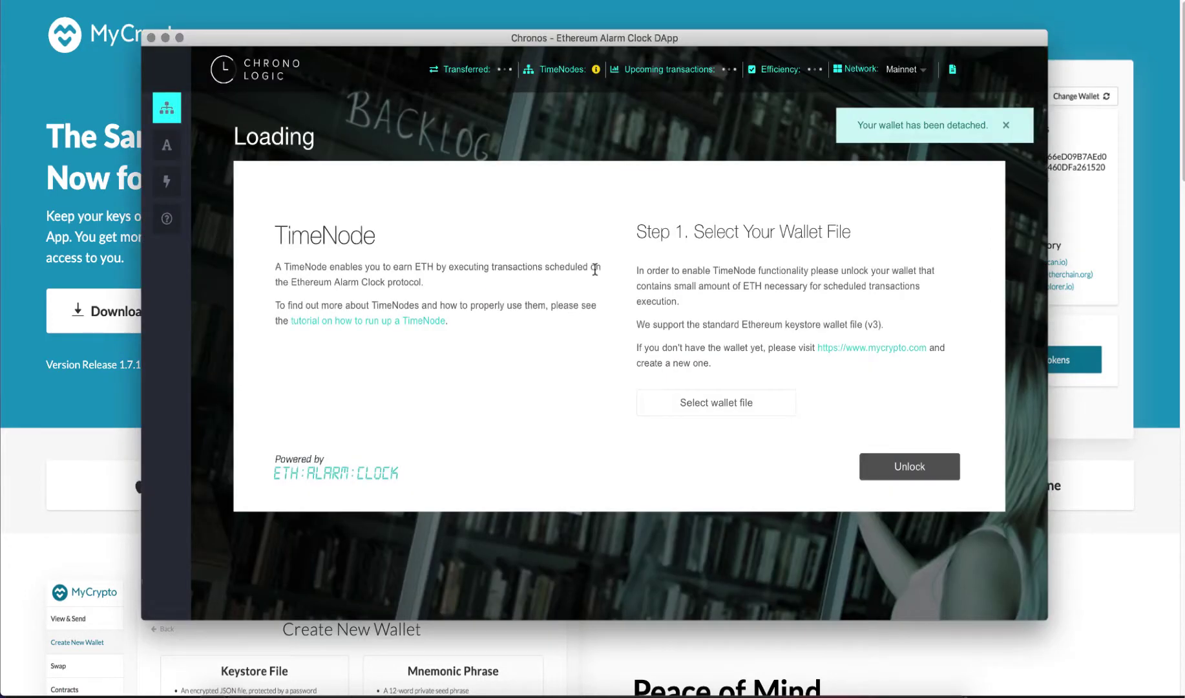
Step: In TimeNode, select the saved UTC--2019-10-24 keystore file from Downloads as the wallet file and unlock it
{"action": "left_click", "coordinate": [714, 404]}
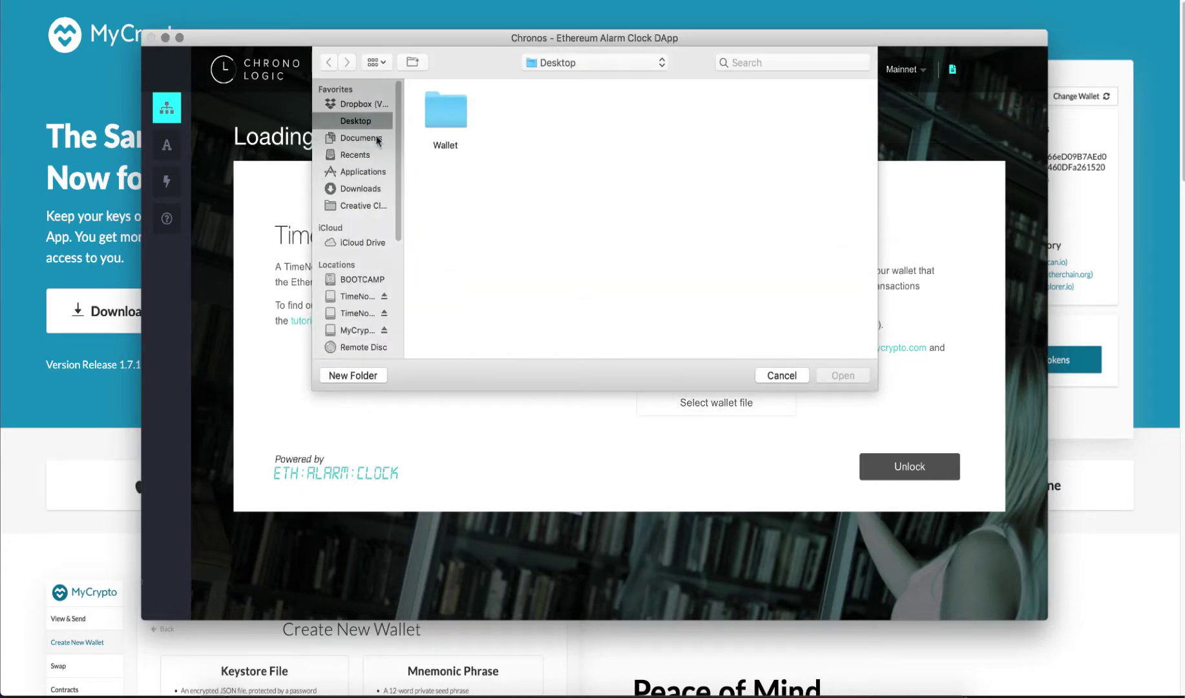
{"action": "left_click", "coordinate": [372, 189]}
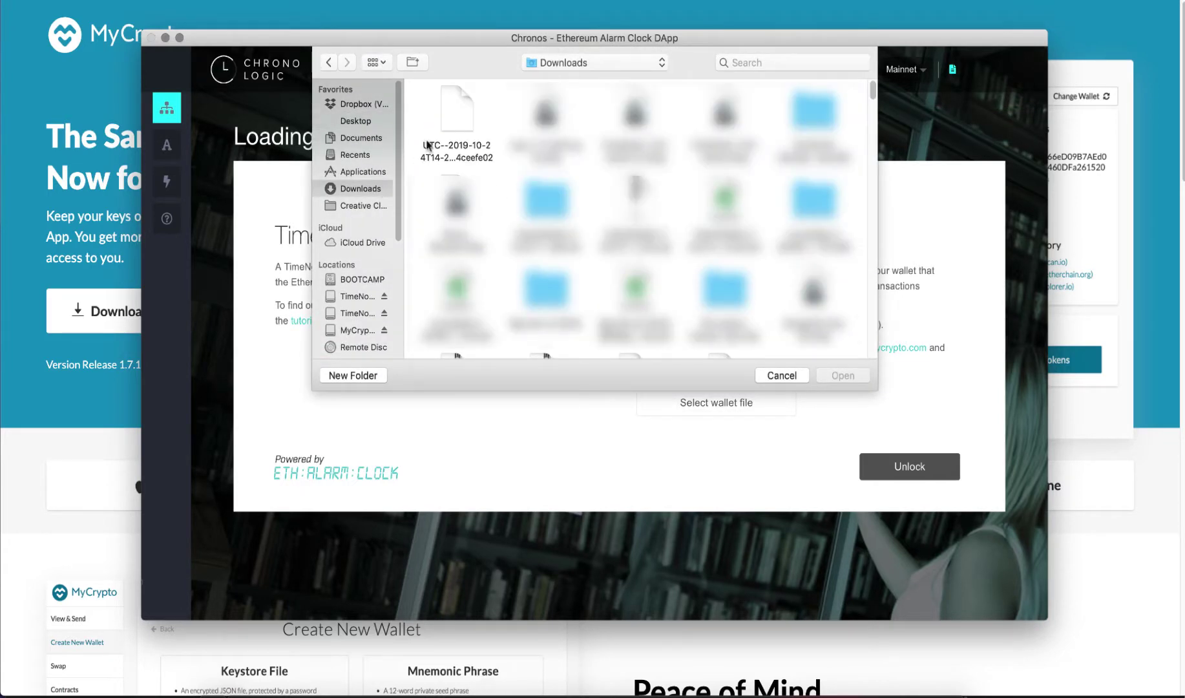
{"action": "double_click", "coordinate": [452, 129]}
{"action": "left_click", "coordinate": [911, 499]}
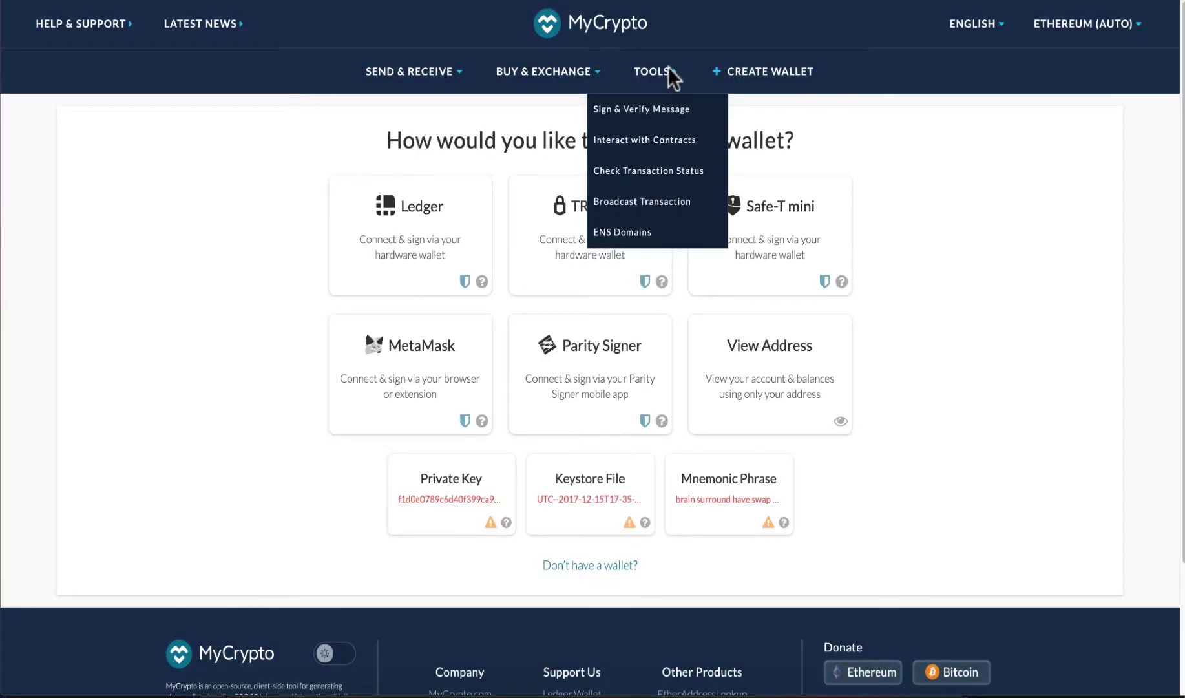
Step: Open Sign & Verify Message on the MyCrypto website and copy the DAY ownership message from TimeNode for signing there
{"action": "left_click", "coordinate": [665, 110]}
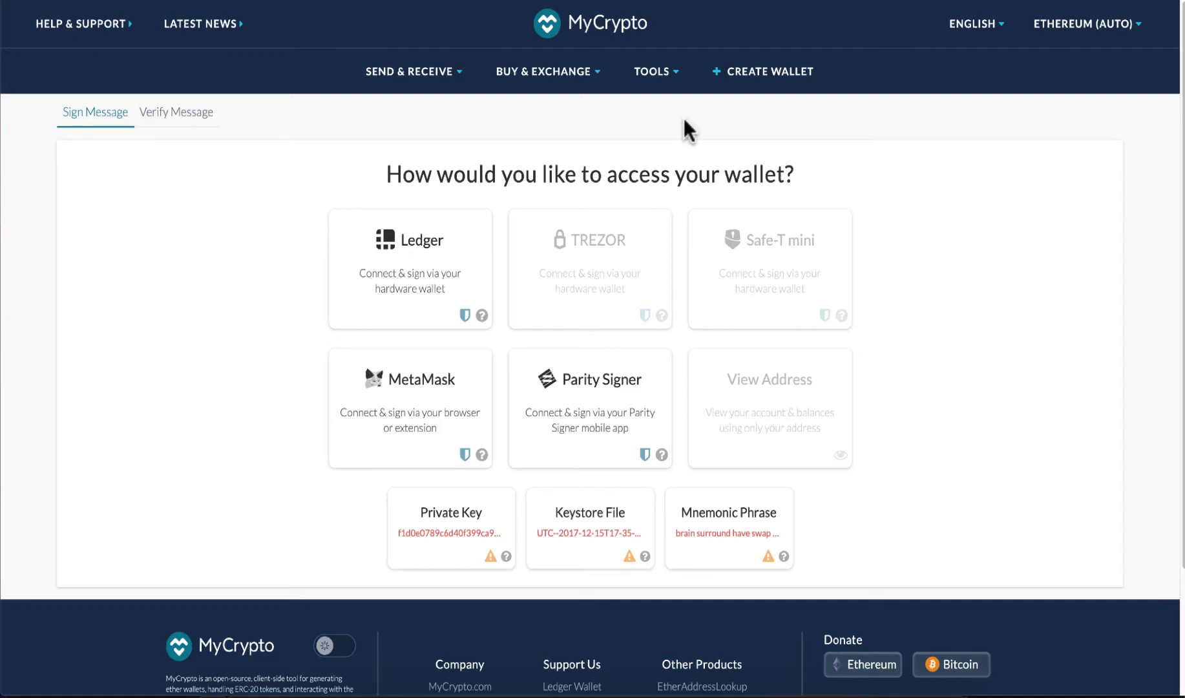
{"action": "left_click", "coordinate": [914, 680]}
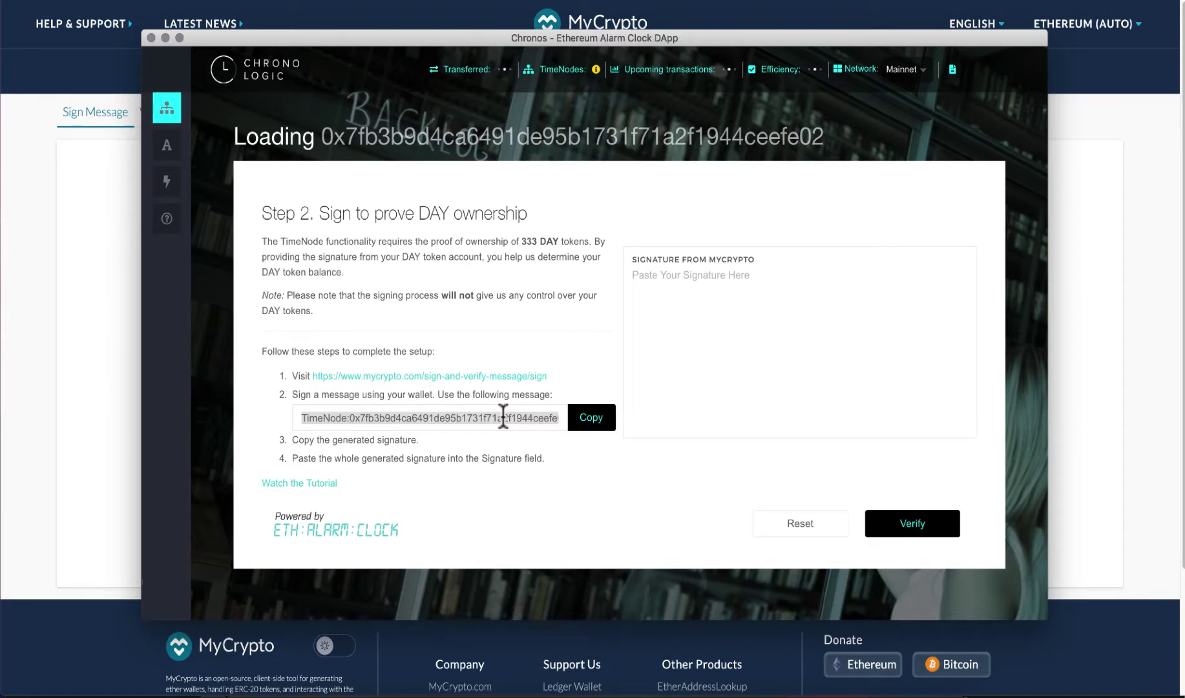
{"action": "left_click", "coordinate": [595, 421]}
{"action": "key", "text": "super+Tab"}
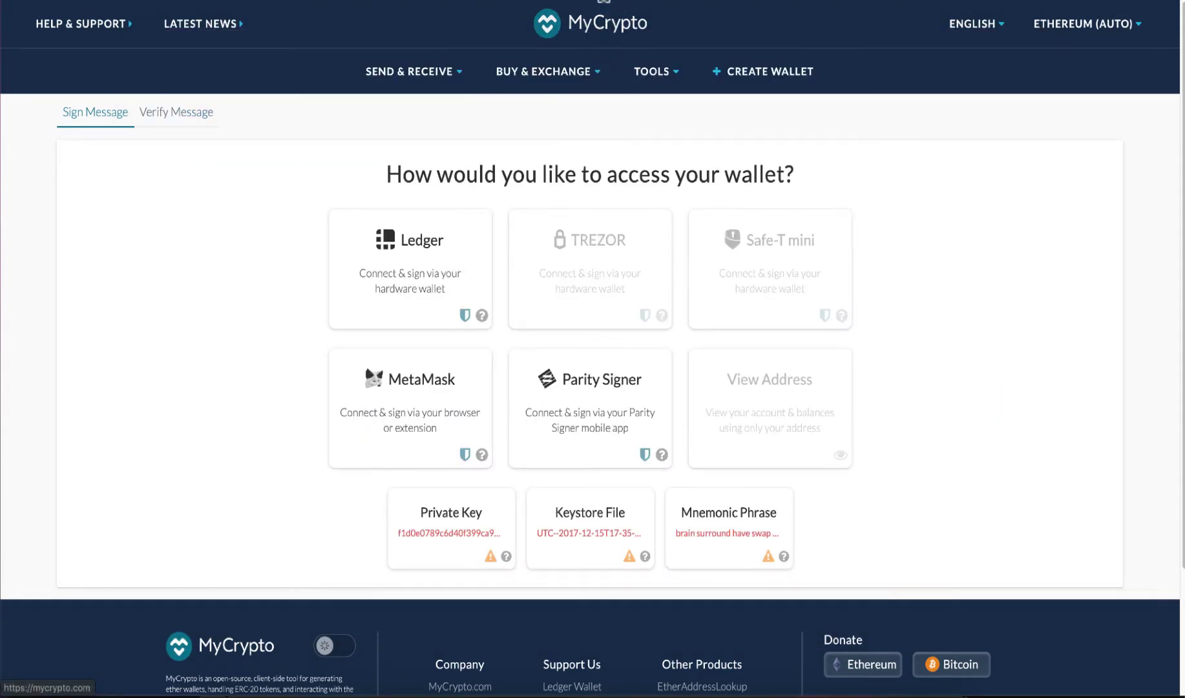
Step: Access the wallet on the MyCrypto signing page through MetaMask, approving the account connection request
{"action": "left_click", "coordinate": [449, 417]}
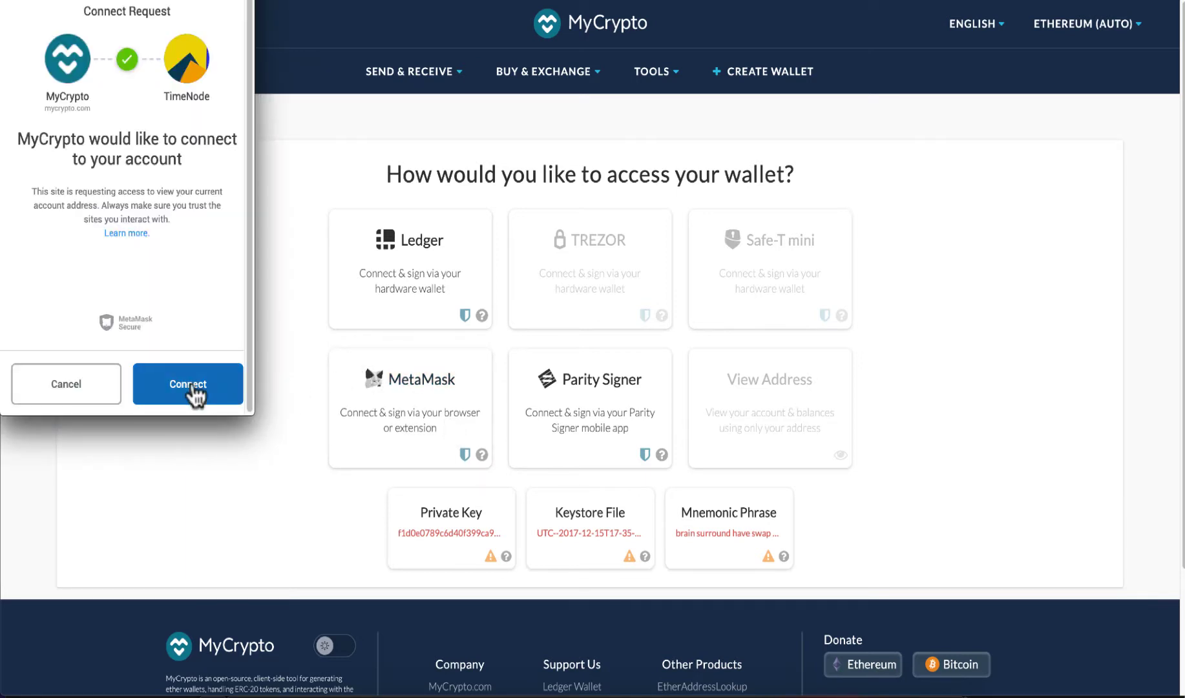
{"action": "left_click", "coordinate": [190, 386]}
{"action": "left_click", "coordinate": [349, 396]}
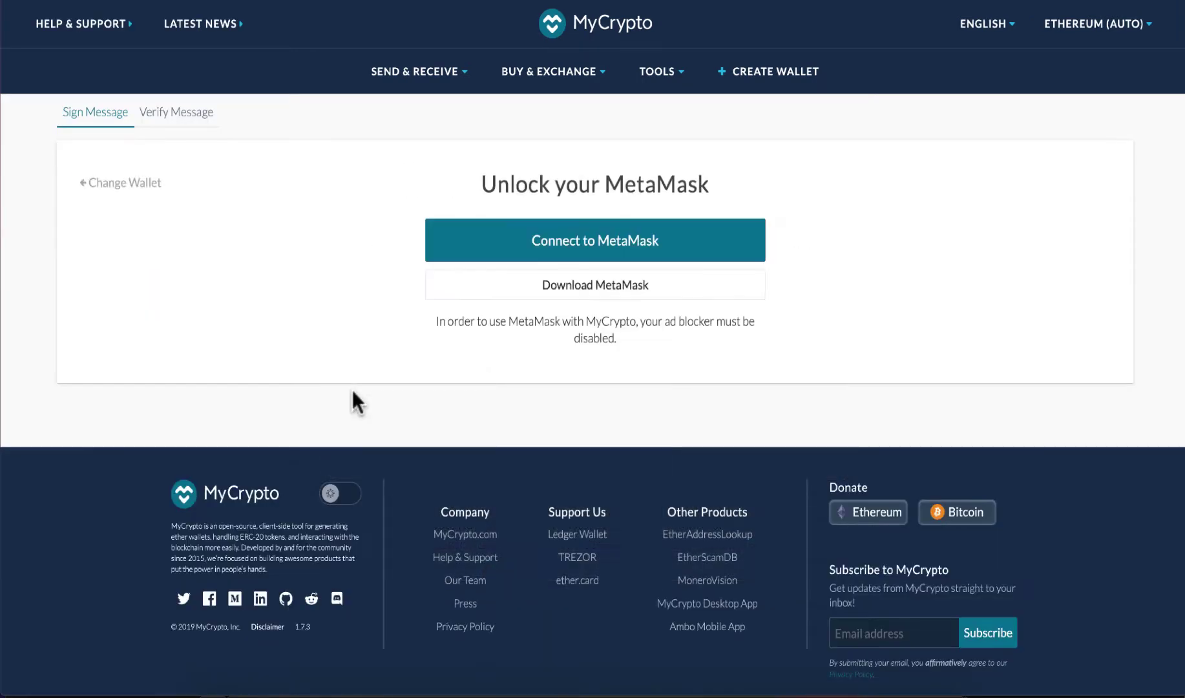
{"action": "left_click", "coordinate": [488, 247]}
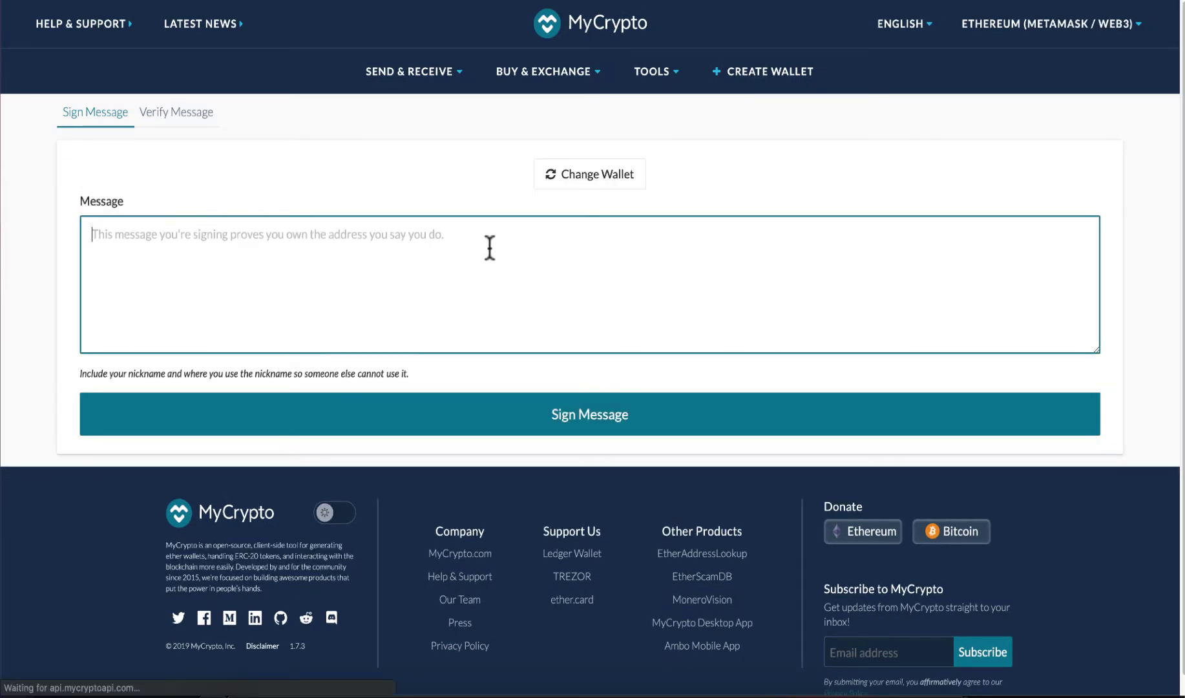
Step: Paste the copied TimeNode message into the MyCrypto signing page and sign it, approving the signature request in MetaMask
{"action": "right_click", "coordinate": [490, 246]}
{"action": "left_click", "coordinate": [517, 347]}
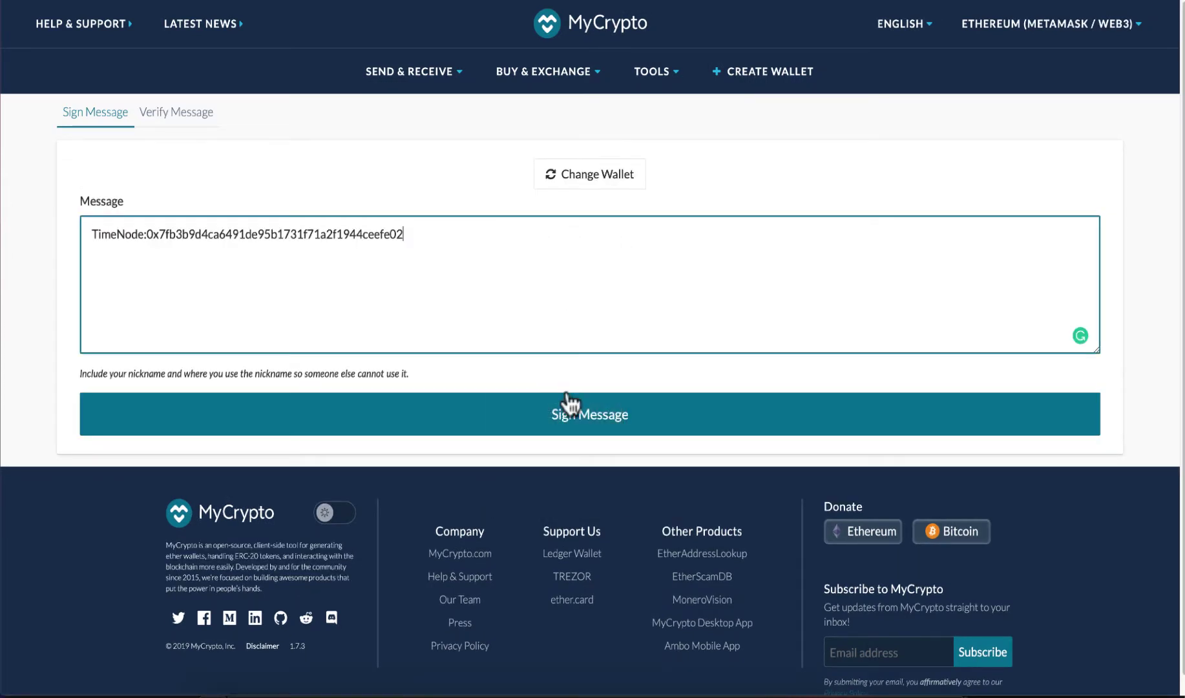
{"action": "left_click", "coordinate": [577, 411]}
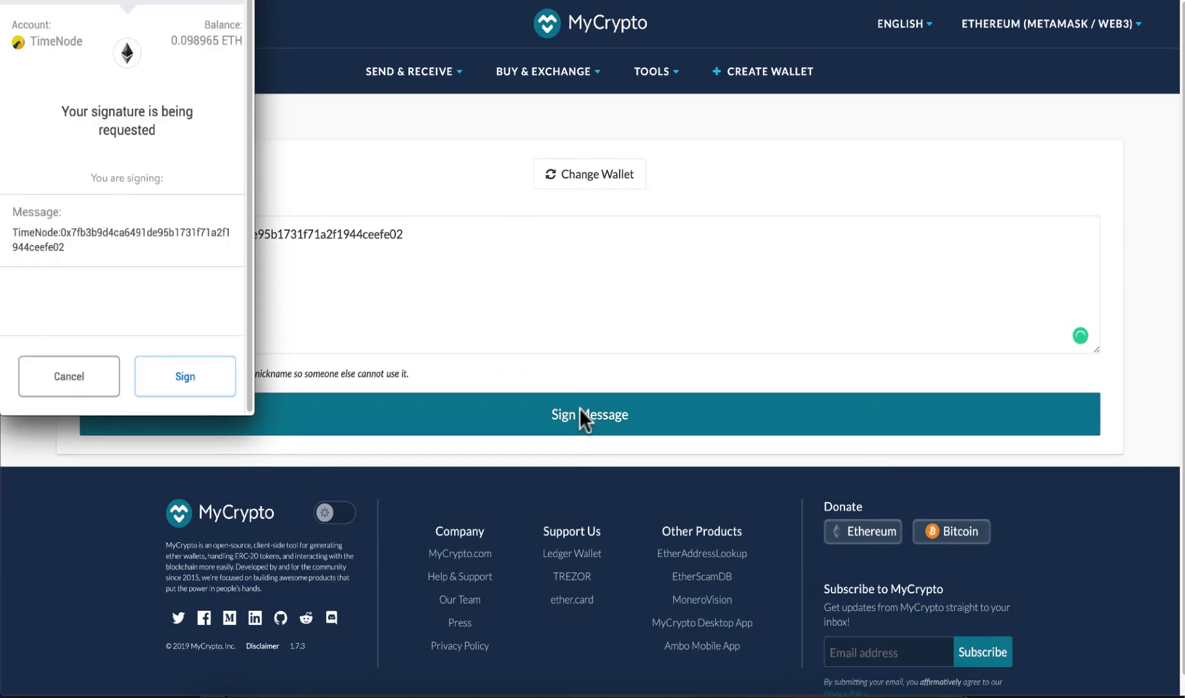
{"action": "left_click", "coordinate": [213, 381]}
{"action": "scroll", "coordinate": [207, 454], "scroll_direction": "down", "scroll_amount": 2}
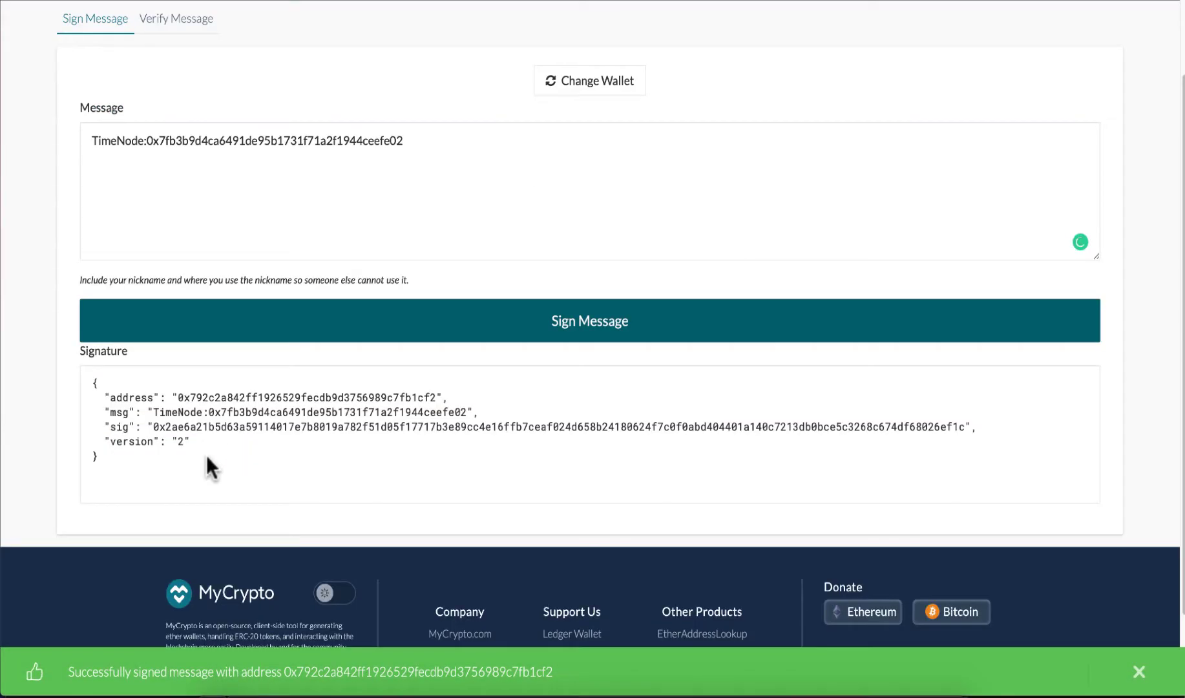
Step: Copy the whole generated signature from MyCrypto, paste it into the TimeNode app's DAY ownership signature field, and verify it
{"action": "left_click_drag", "start_coordinate": [207, 454], "coordinate": [100, 391]}
{"action": "right_click", "coordinate": [123, 402]}
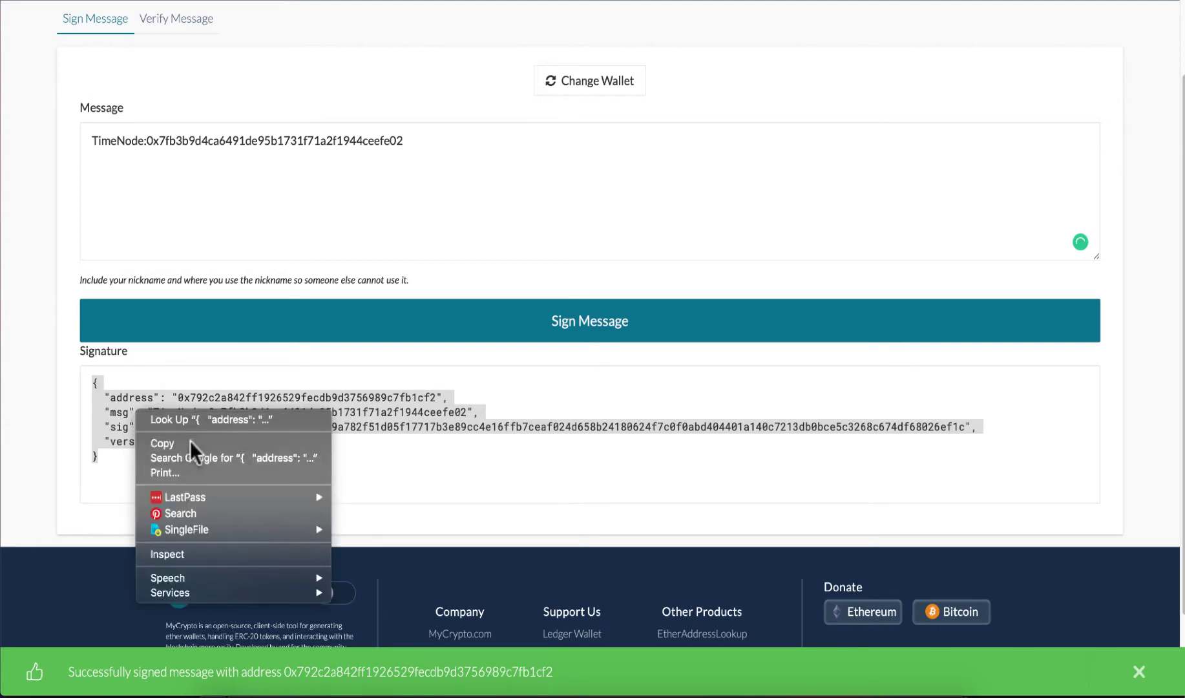
{"action": "left_click", "coordinate": [190, 443]}
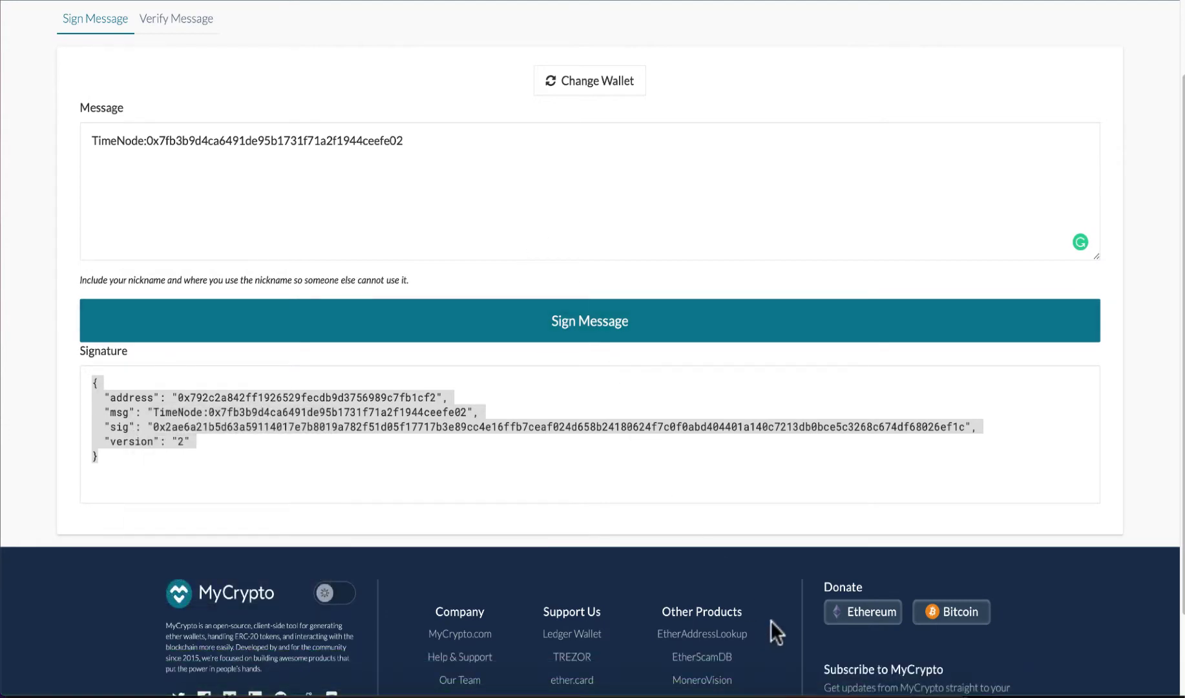
{"action": "left_click", "coordinate": [895, 681]}
{"action": "left_click", "coordinate": [722, 375]}
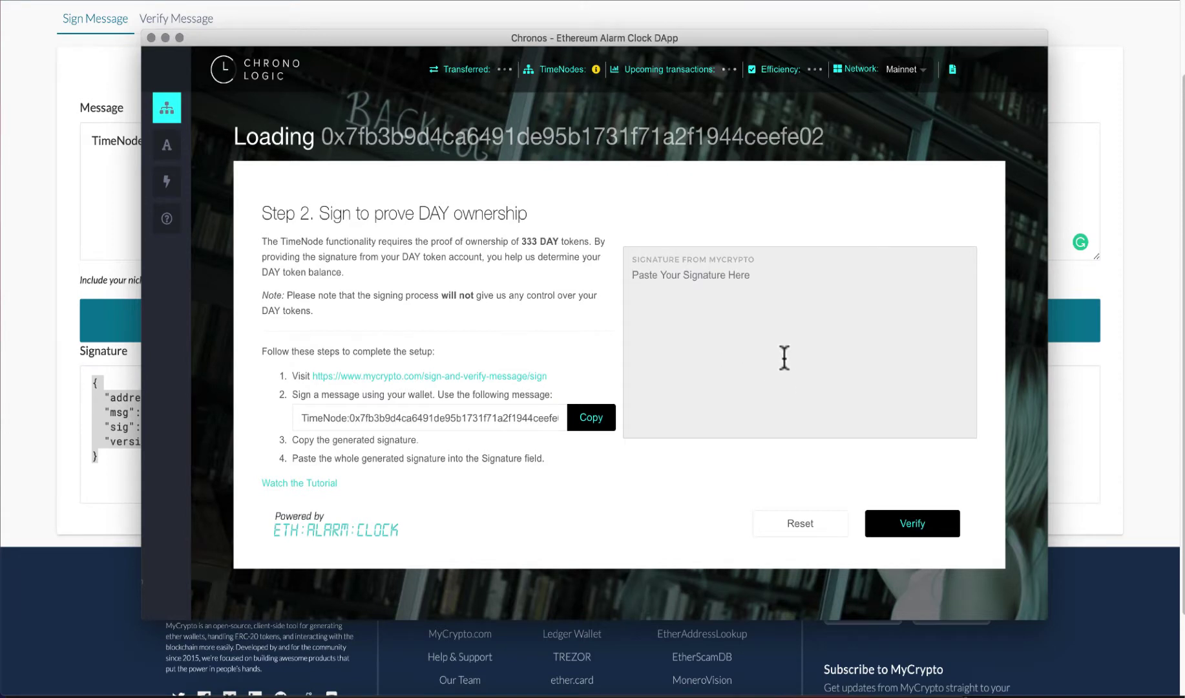
{"action": "key", "text": "super+v"}
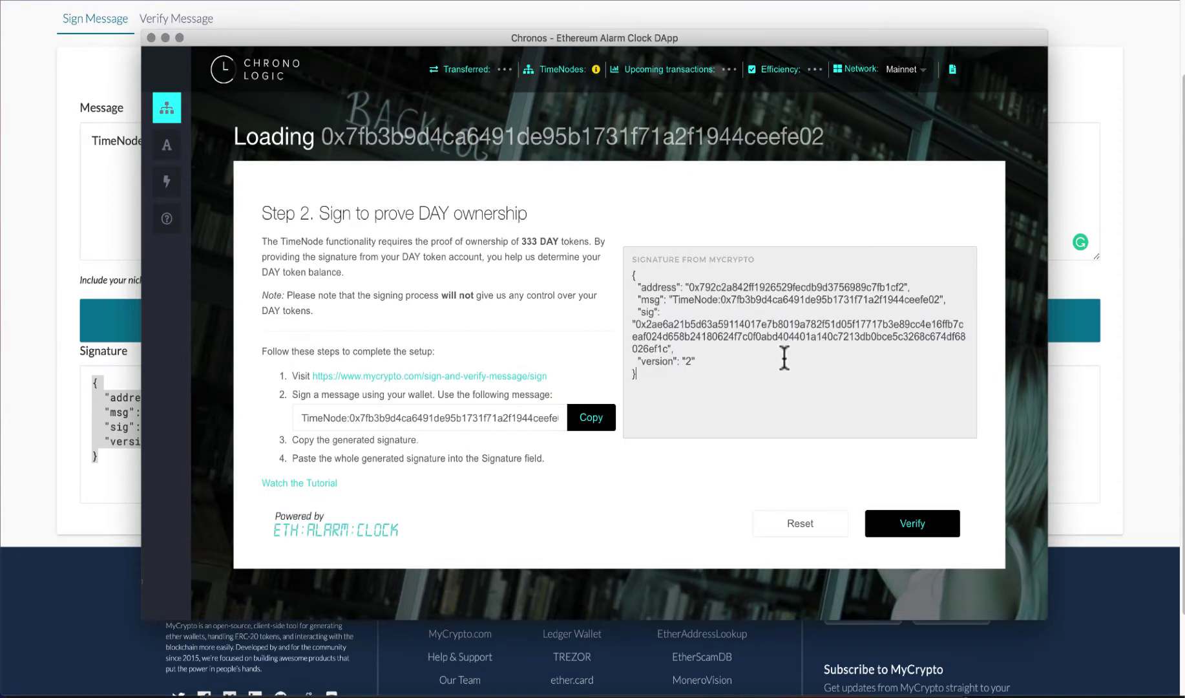
{"action": "left_click", "coordinate": [911, 525]}
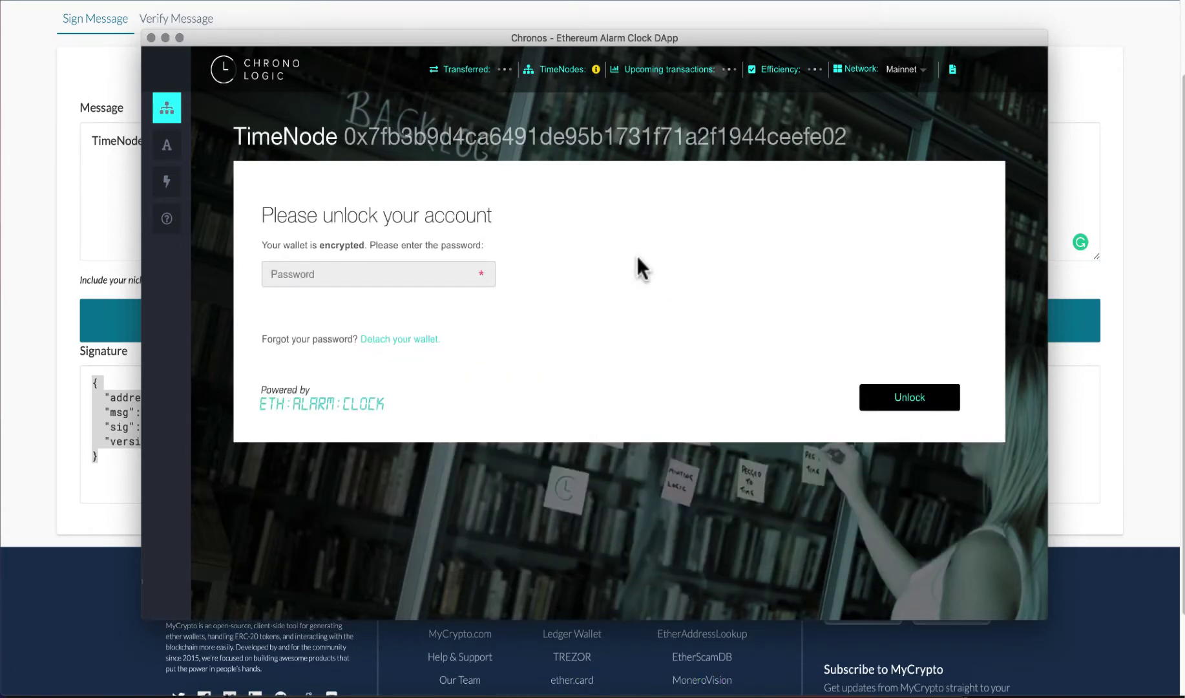
Step: Unlock the encrypted TimeNode account with the wallet password and check its DAY balance
{"action": "left_click", "coordinate": [490, 273]}
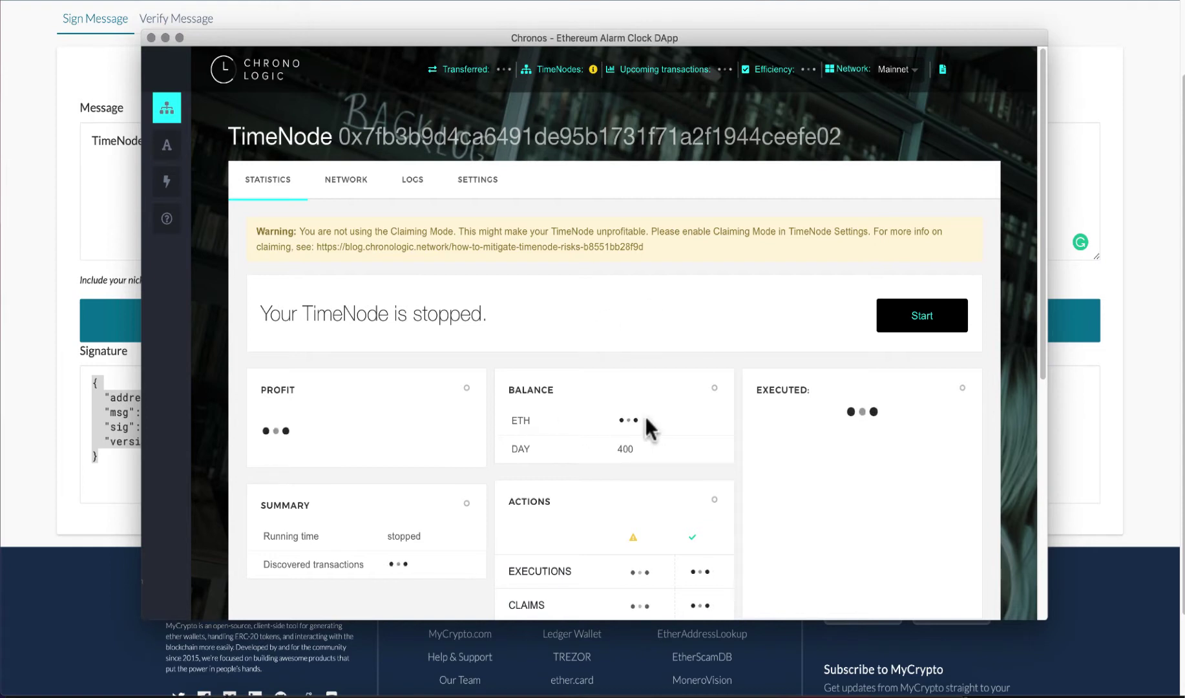
{"action": "left_click_drag", "start_coordinate": [648, 442], "coordinate": [605, 442]}
Step: Enable Claiming Mode in the TimeNode settings and save the change, confirming it with the account password
{"action": "left_click", "coordinate": [488, 186]}
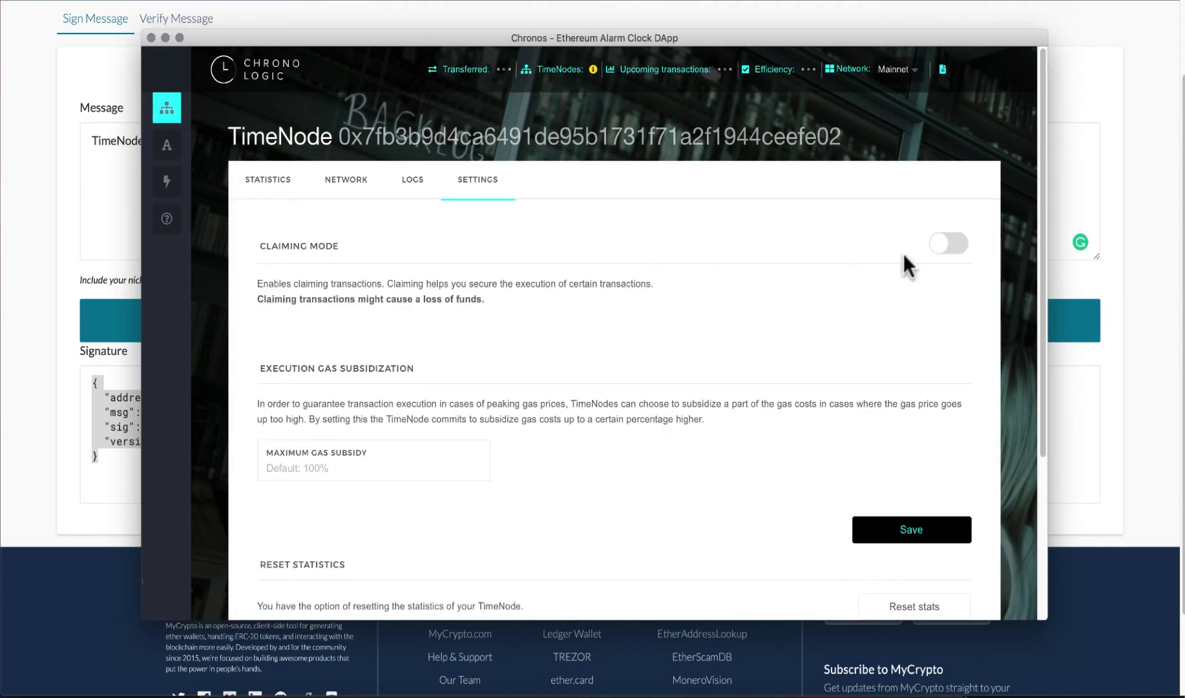
{"action": "left_click", "coordinate": [947, 248]}
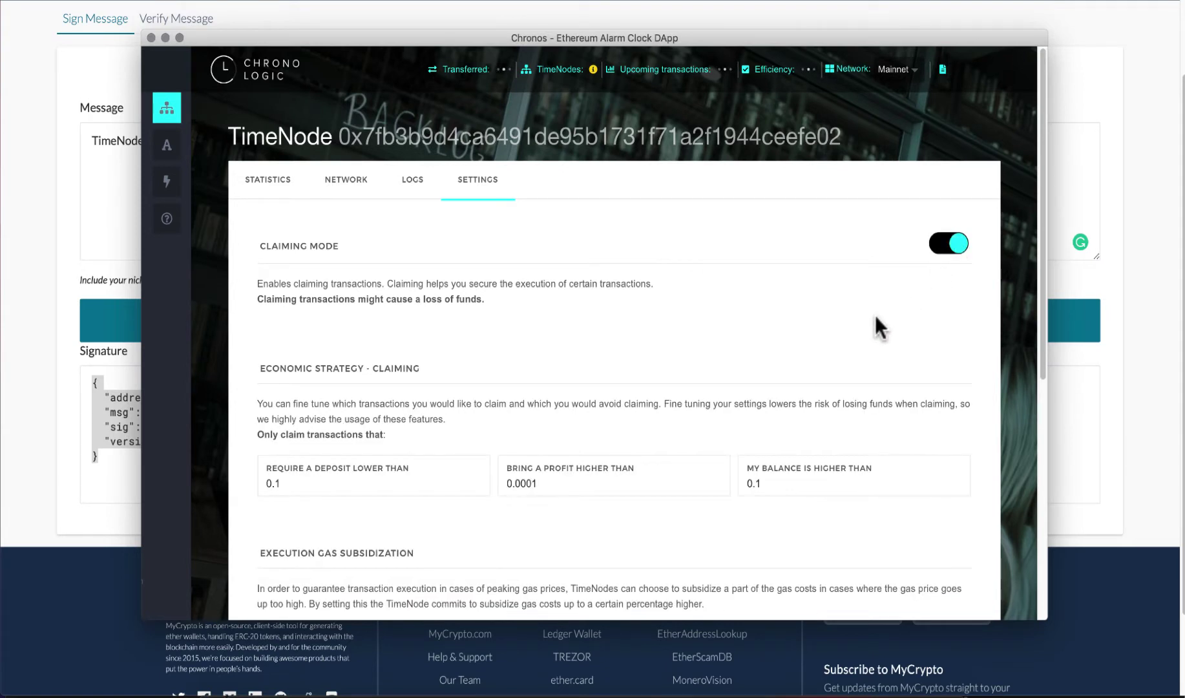
{"action": "scroll", "coordinate": [873, 314], "scroll_direction": "down", "scroll_amount": 6}
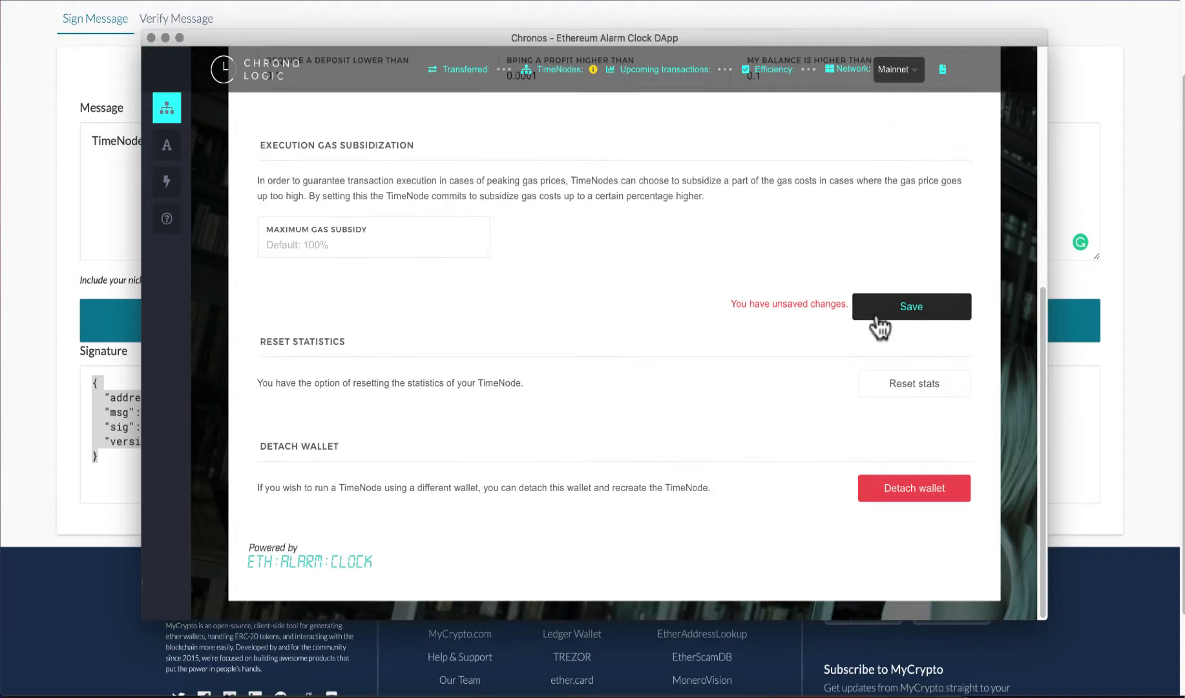
{"action": "left_click", "coordinate": [911, 307]}
{"action": "type", "text": "•••••••••••••••"}
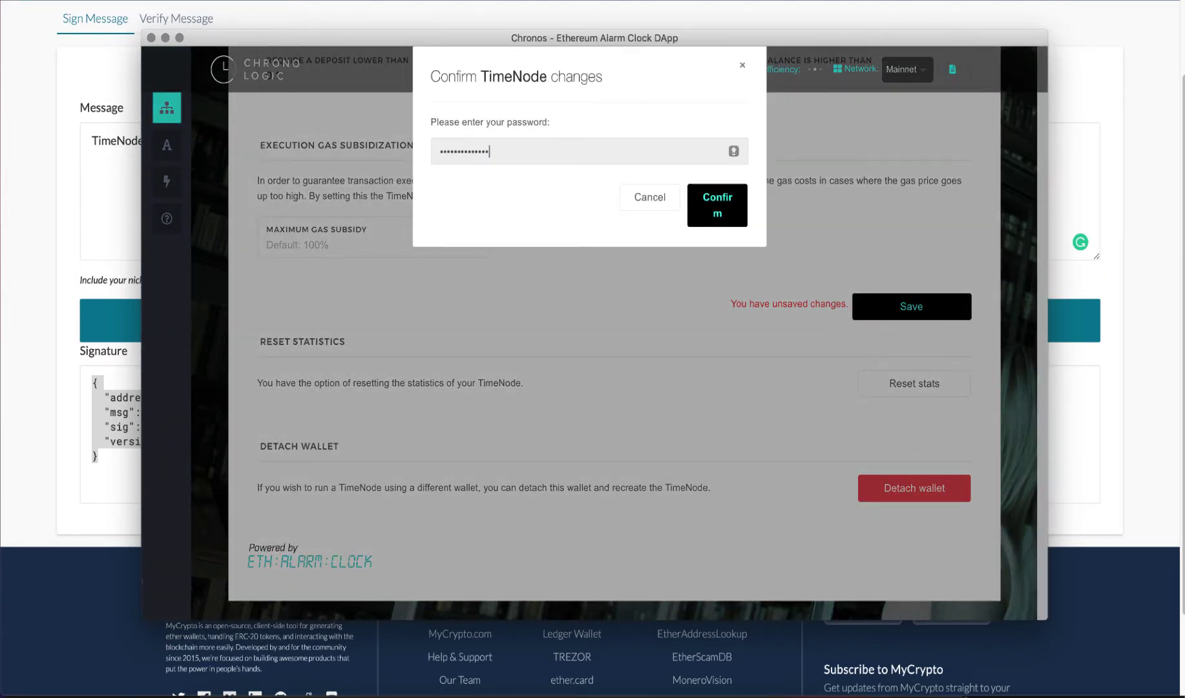
{"action": "left_click", "coordinate": [718, 217]}
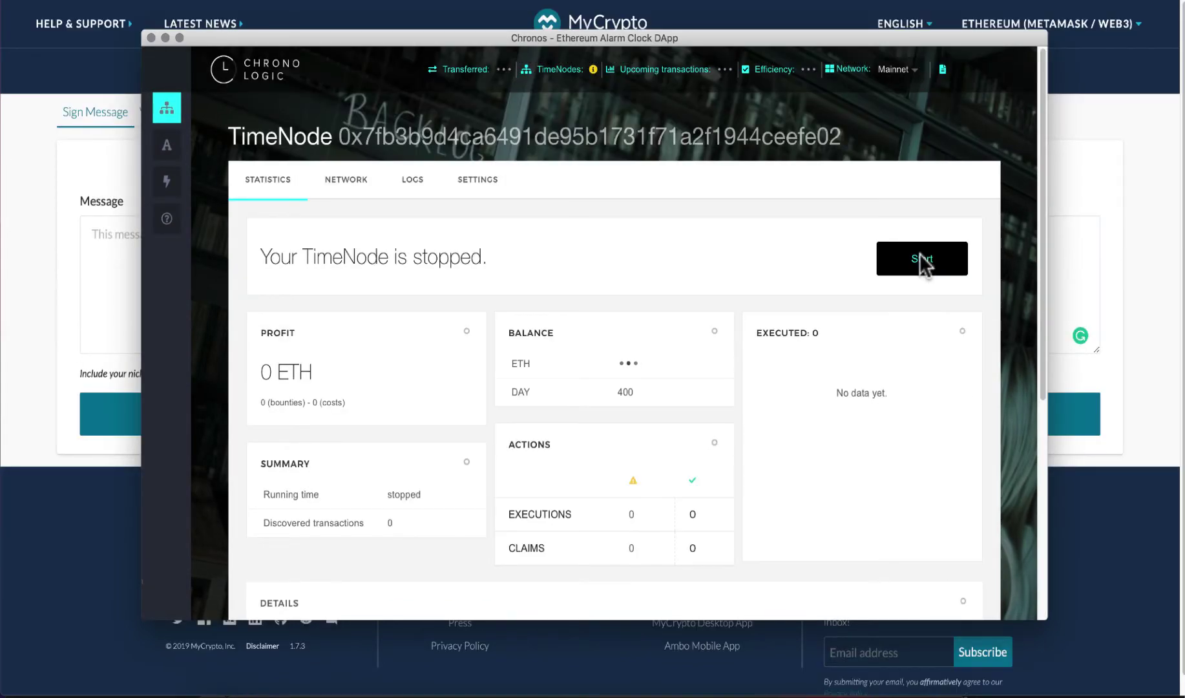
Step: Start the stopped TimeNode
{"action": "left_click", "coordinate": [919, 257]}
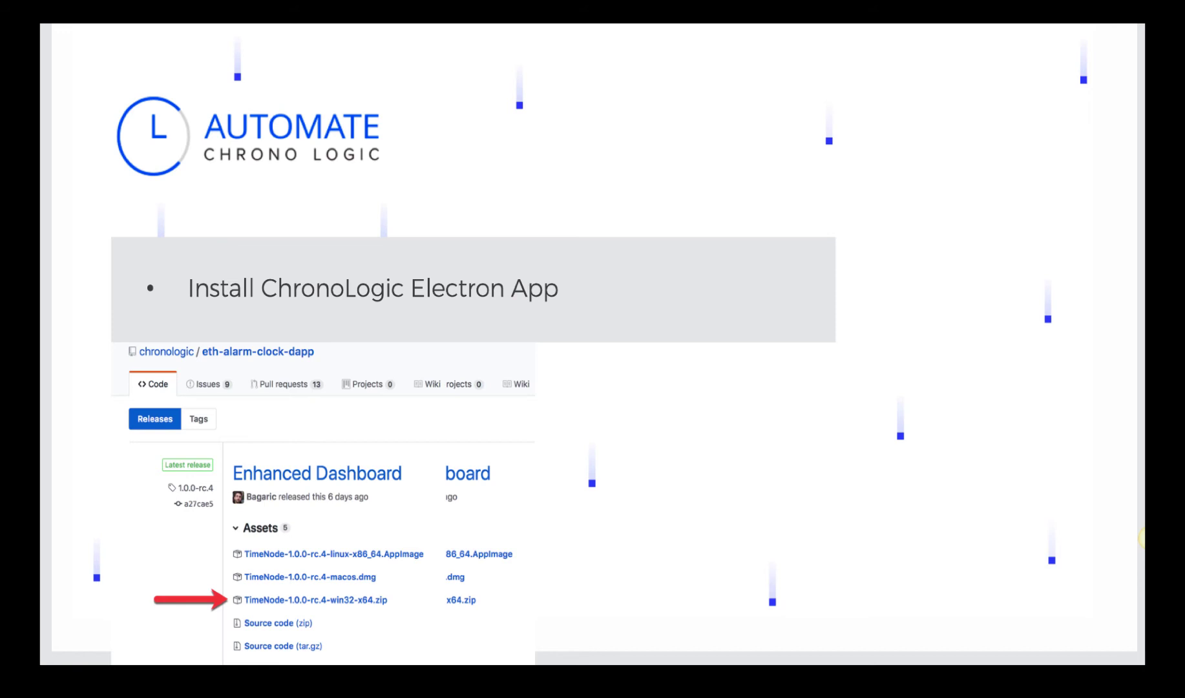
{"action": "key", "text": "Right"}
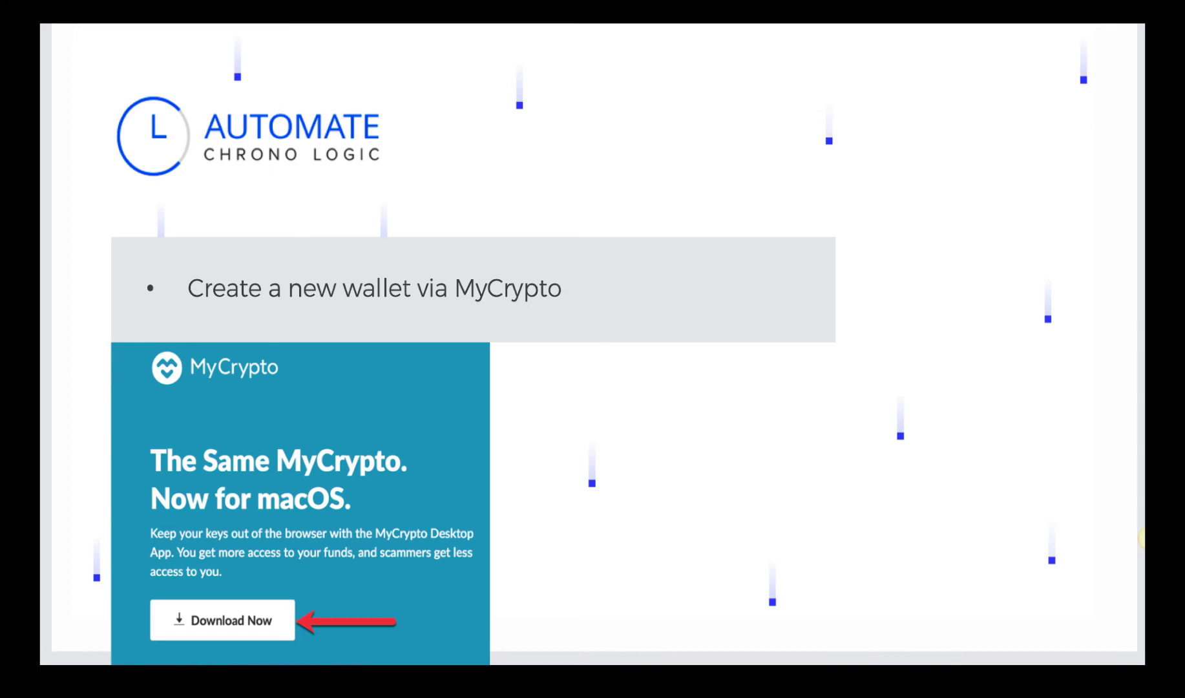
{"action": "key", "text": "Right"}
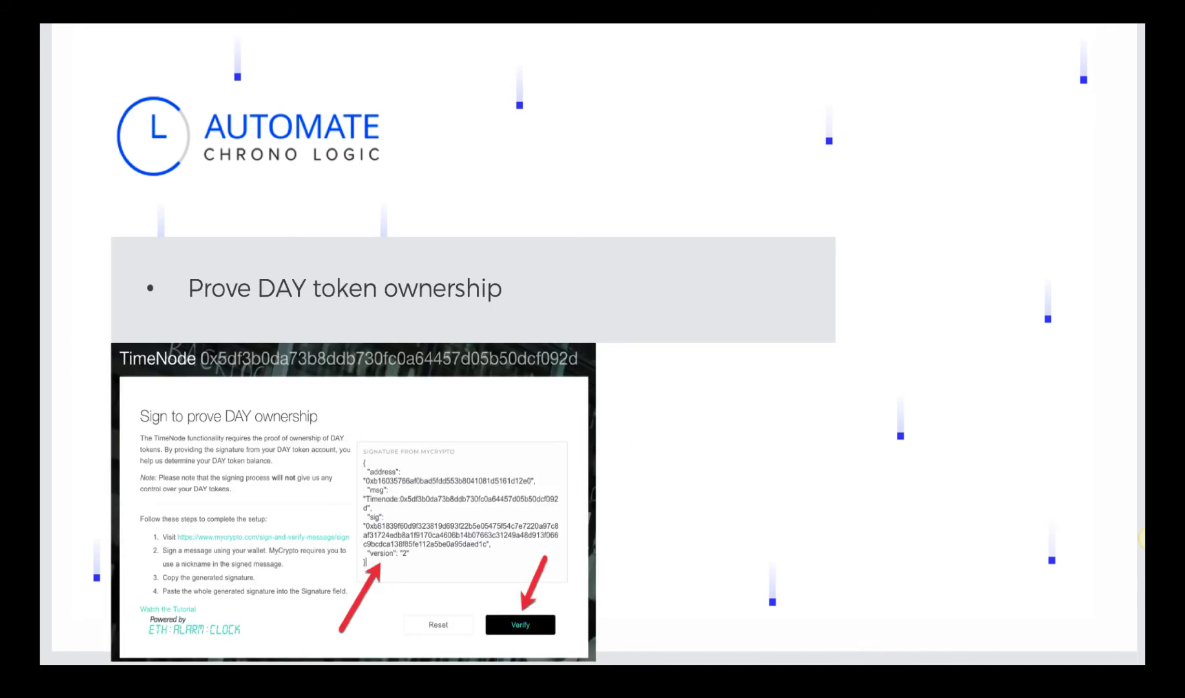
{"action": "key", "text": "Right"}
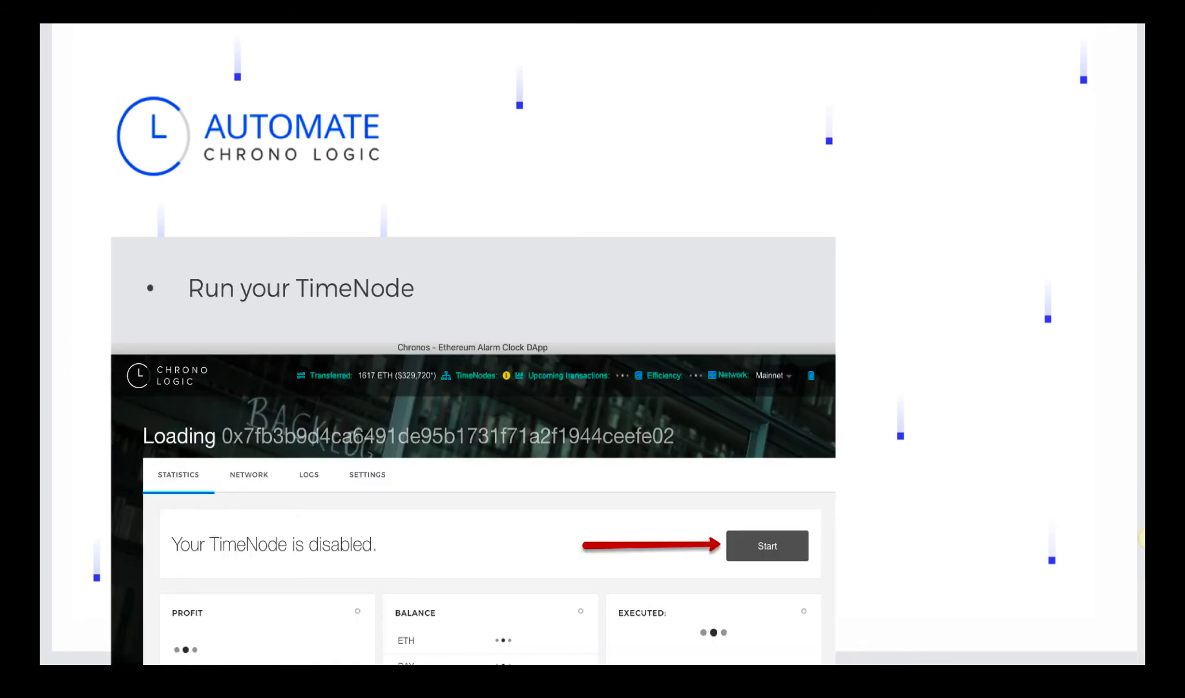
{"action": "key", "text": "Right"}
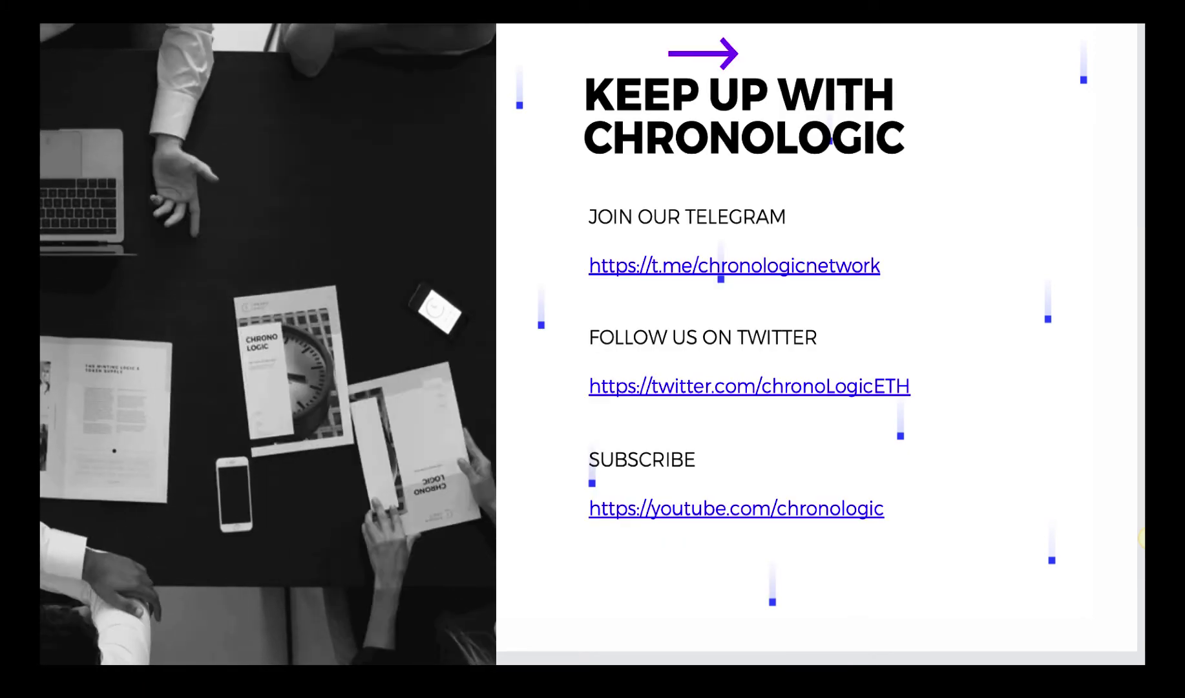